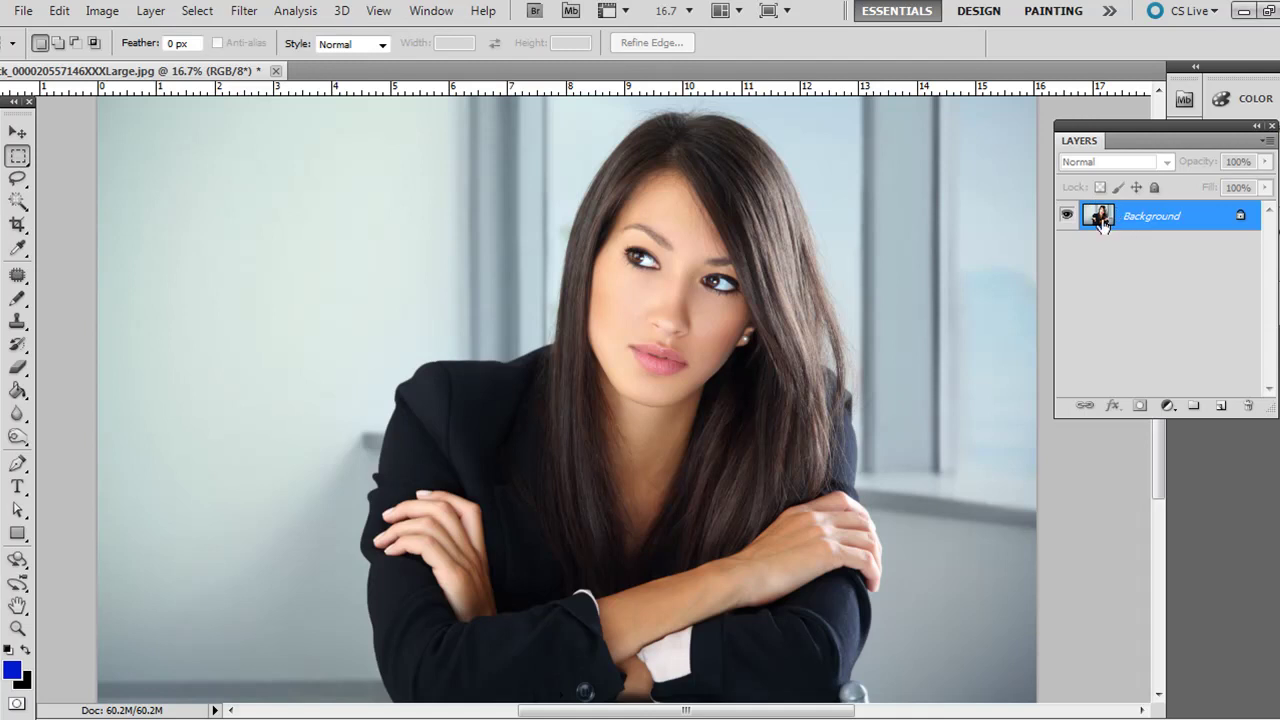
# Step: Adjust the workspace panels with the portrait open on its single Background layer
pyautogui.moveTo(1128, 236); pyautogui.dragTo(1083, 207)
# Step: Duplicate the Background as Layer 1 and zoom in on the portrait
pyautogui.hotkey('ctrl', 'j')
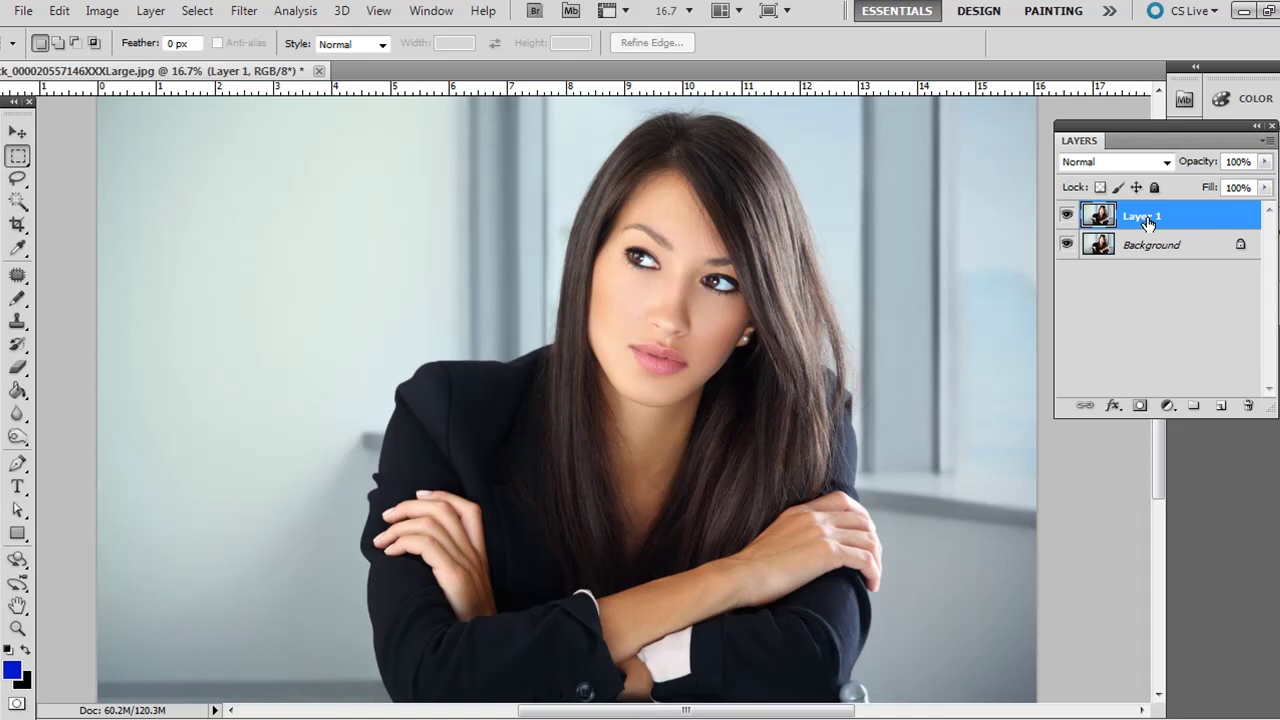
pyautogui.hotkey('ctrl', '+')
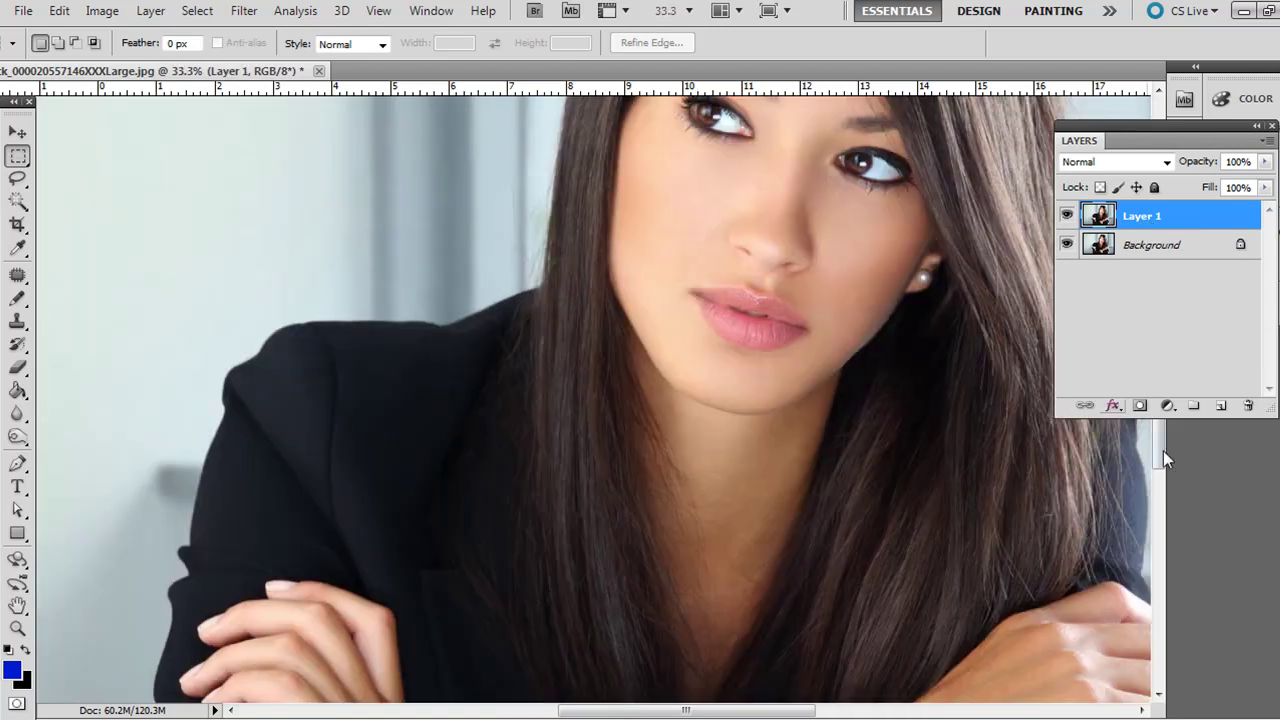
pyautogui.moveTo(1163, 451); pyautogui.dragTo(1159, 389)
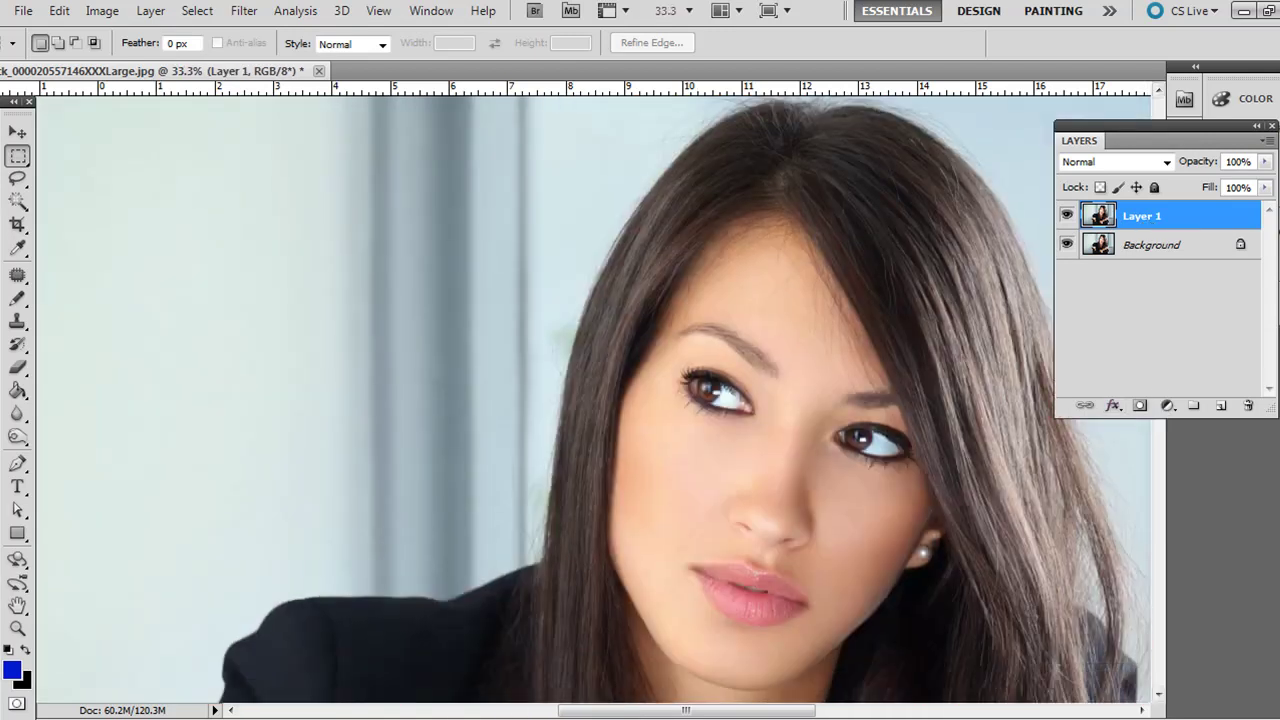
pyautogui.moveTo(686, 710); pyautogui.dragTo(728, 710)
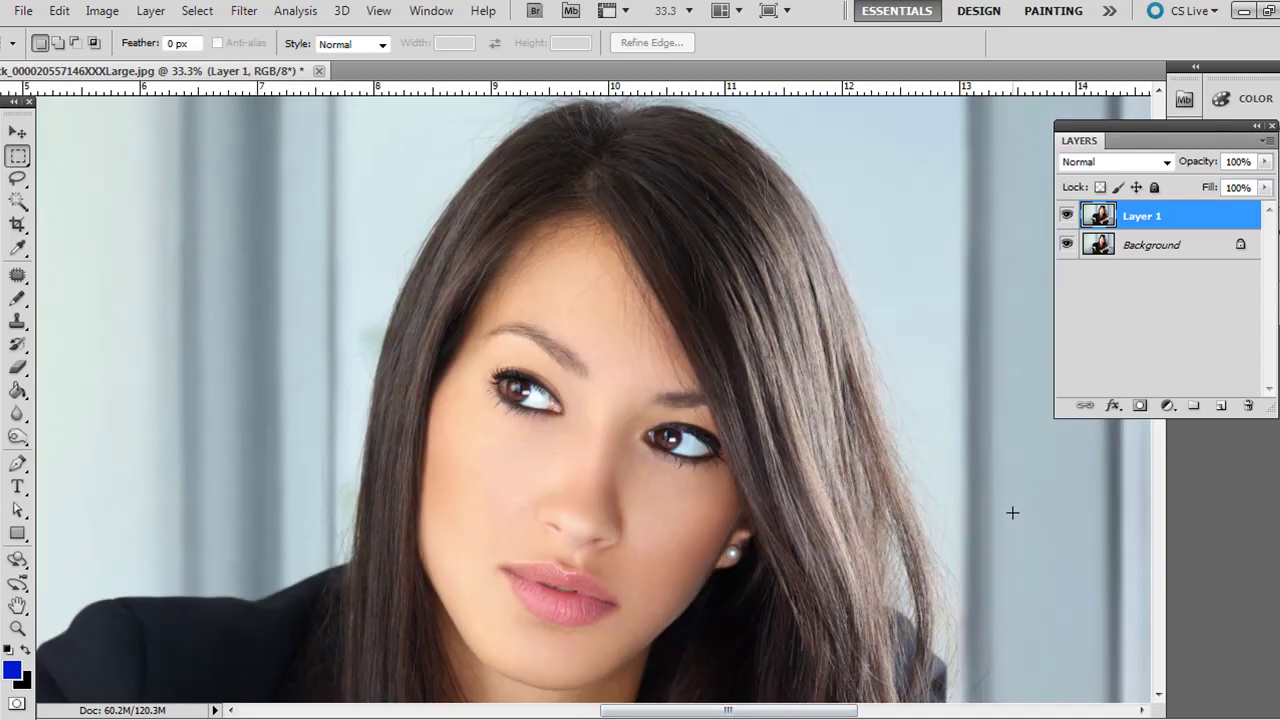
# Step: Pick the Magic Wand selection tool and zoom in further until the eyes fill the view
pyautogui.click(17, 178)
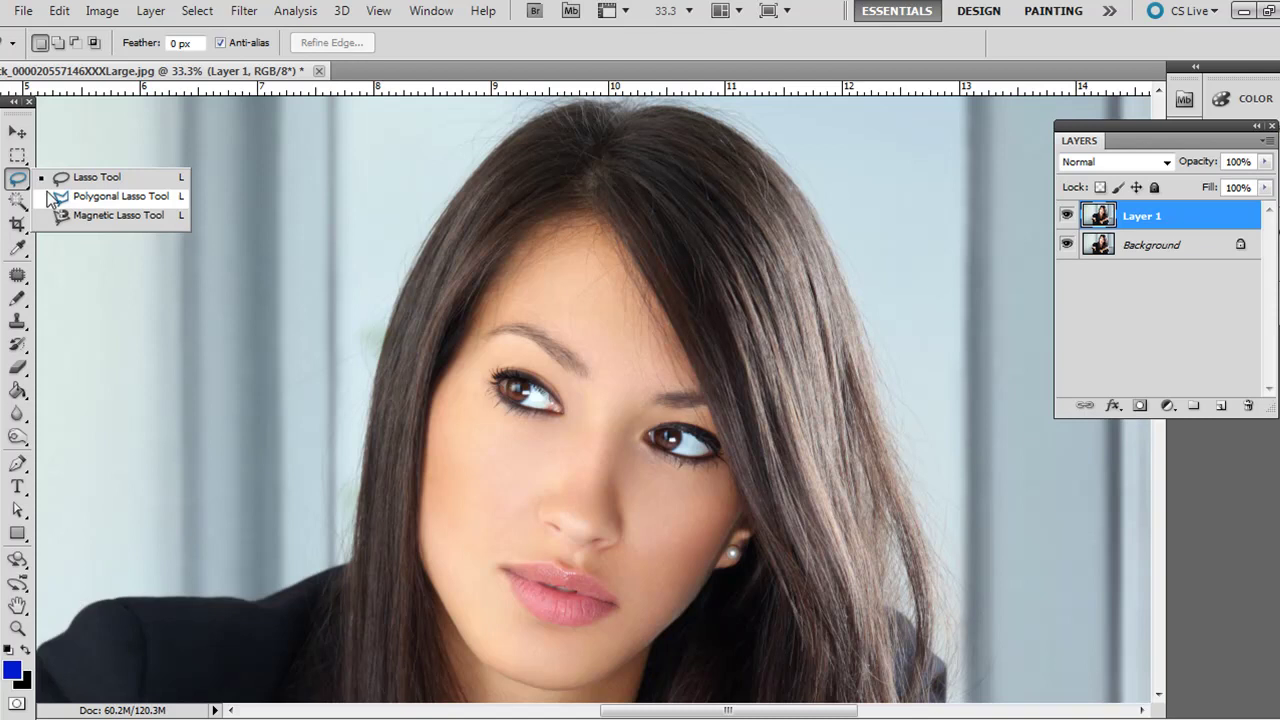
pyautogui.click(17, 201)
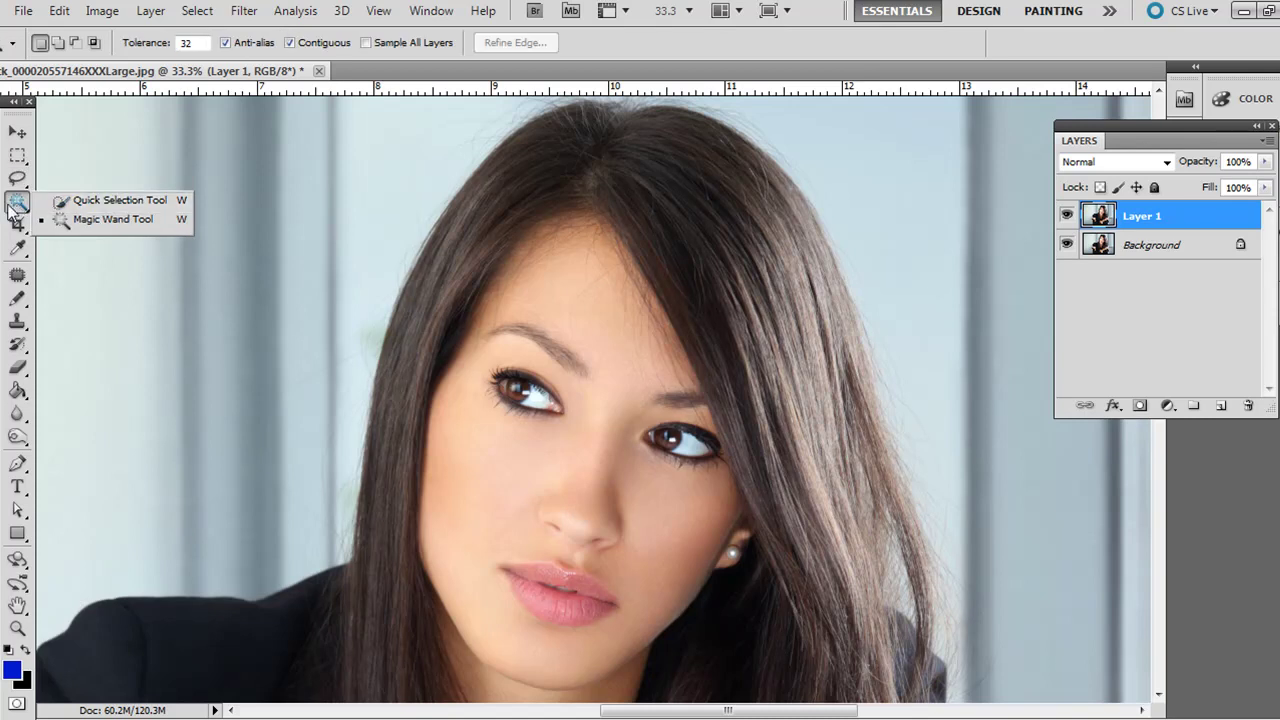
pyautogui.click(17, 205)
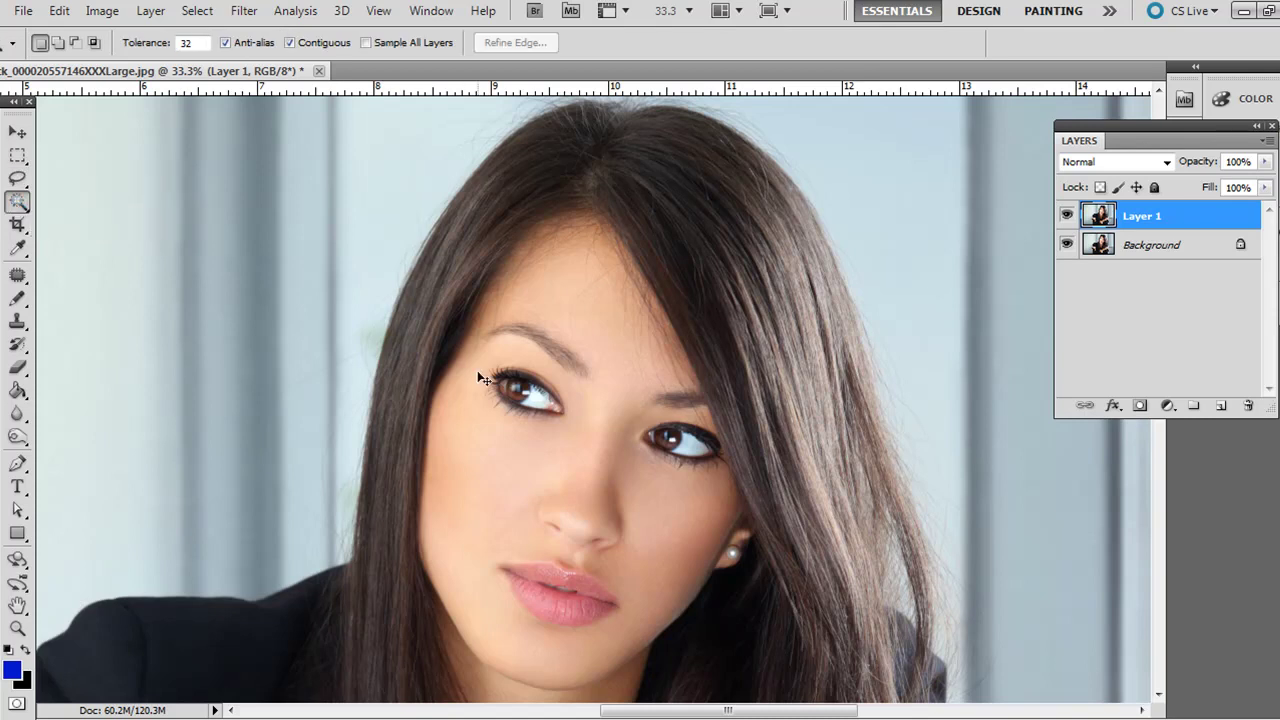
pyautogui.scroll(1, 483, 378)
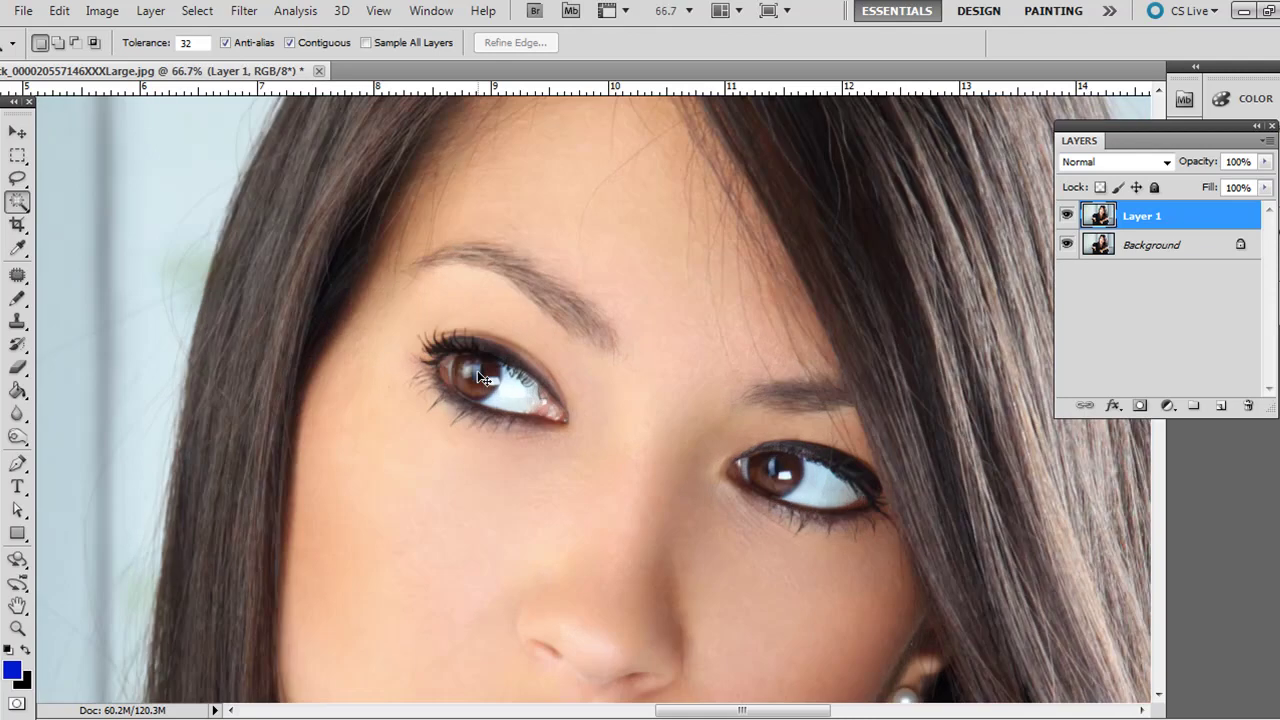
pyautogui.scroll(1, 483, 378)
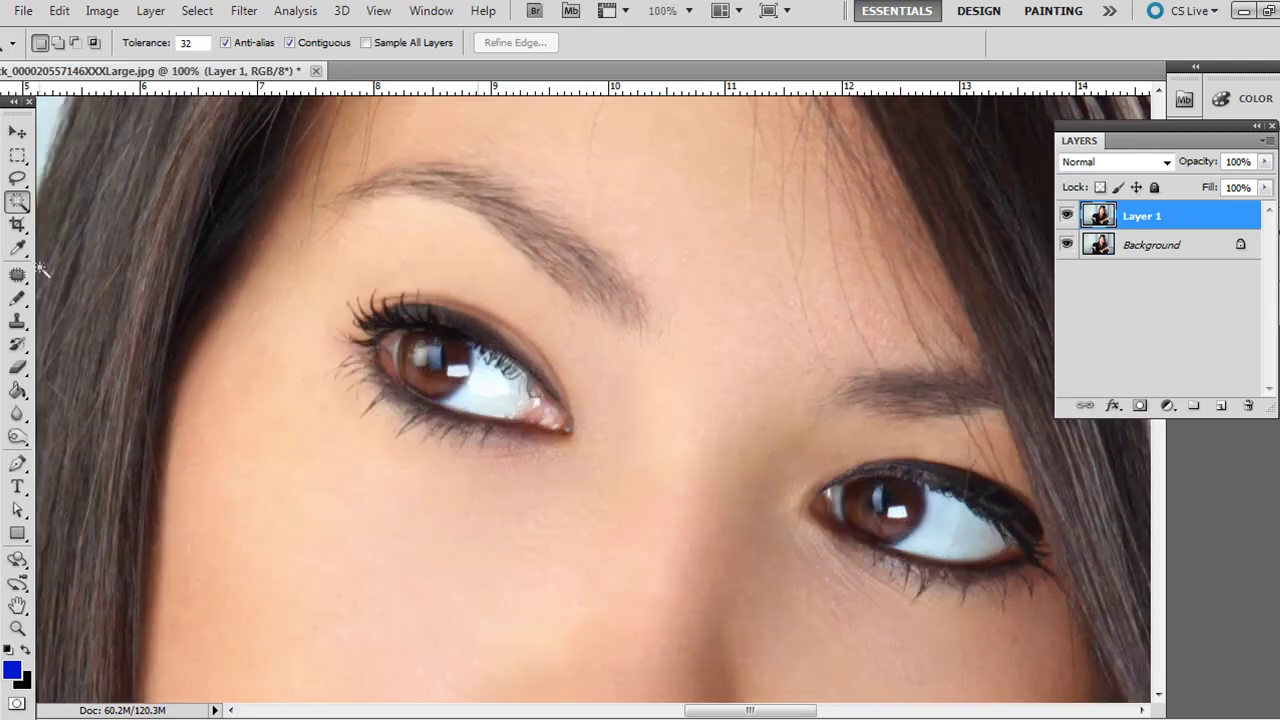
# Step: With the standard Pen tool, draw a closed curved path around the left iris
pyautogui.click(18, 466)
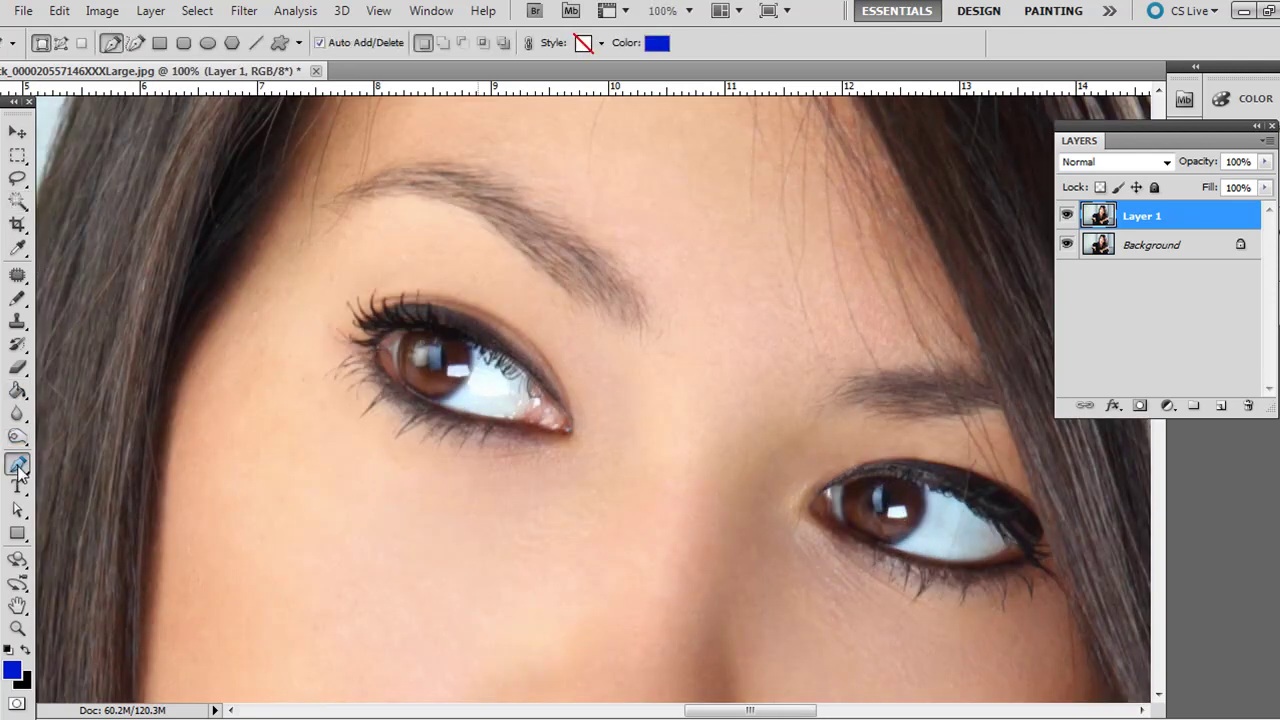
pyautogui.rightClick(18, 466)
pyautogui.click(75, 457)
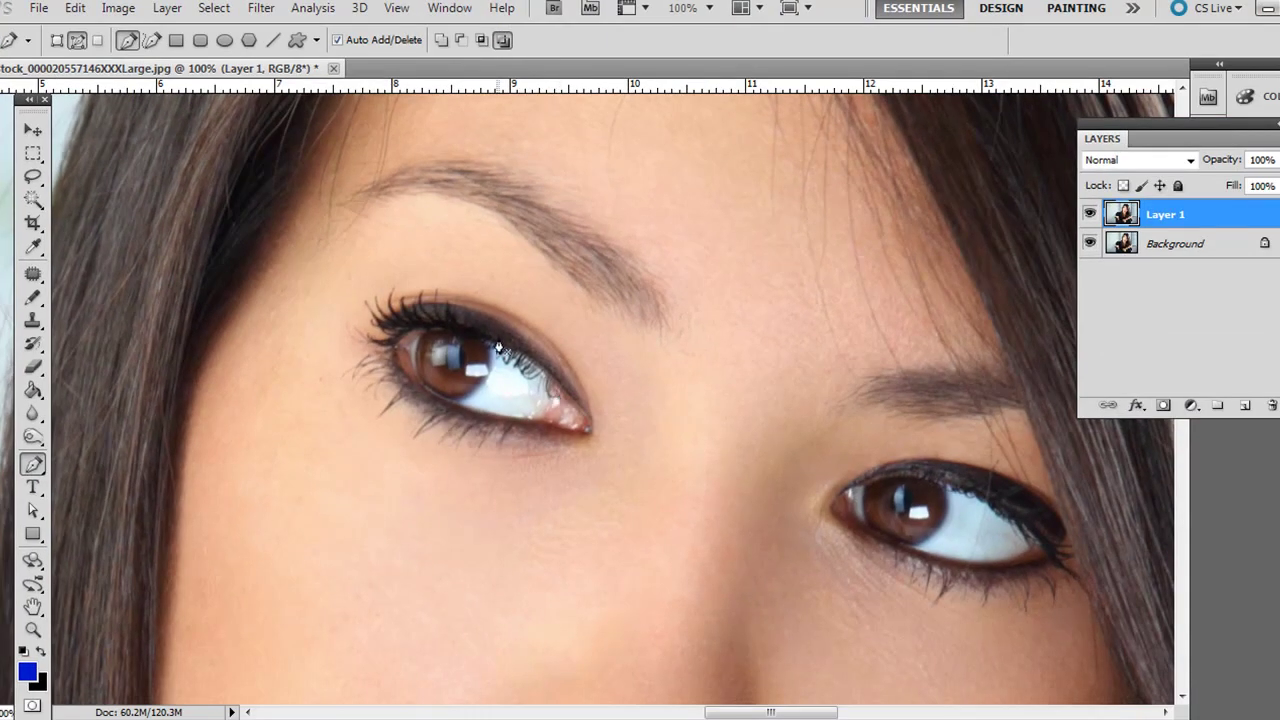
pyautogui.click(478, 336)
pyautogui.moveTo(422, 339); pyautogui.dragTo(433, 396)
pyautogui.click(426, 382)
pyautogui.moveTo(464, 398); pyautogui.dragTo(475, 385)
pyautogui.moveTo(478, 336); pyautogui.dragTo(456, 318)
# Step: Draw a second closed curved path around the right iris
pyautogui.click(34, 467)
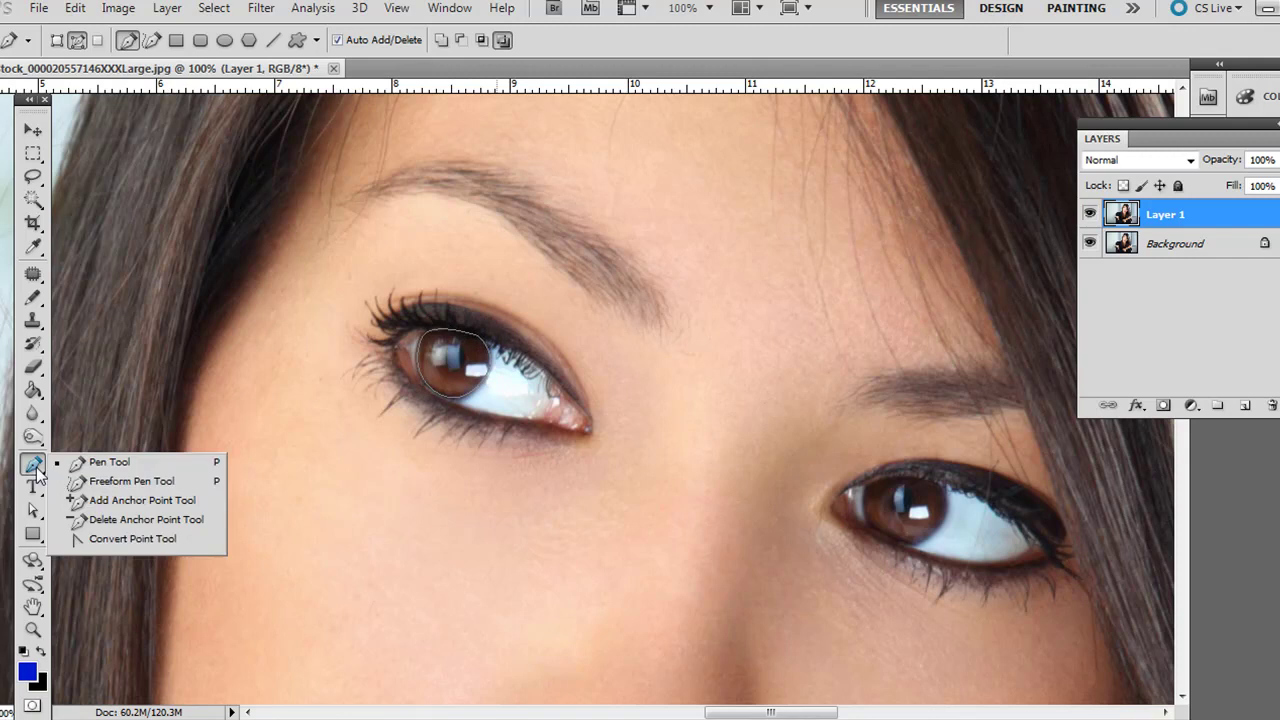
pyautogui.click(34, 467)
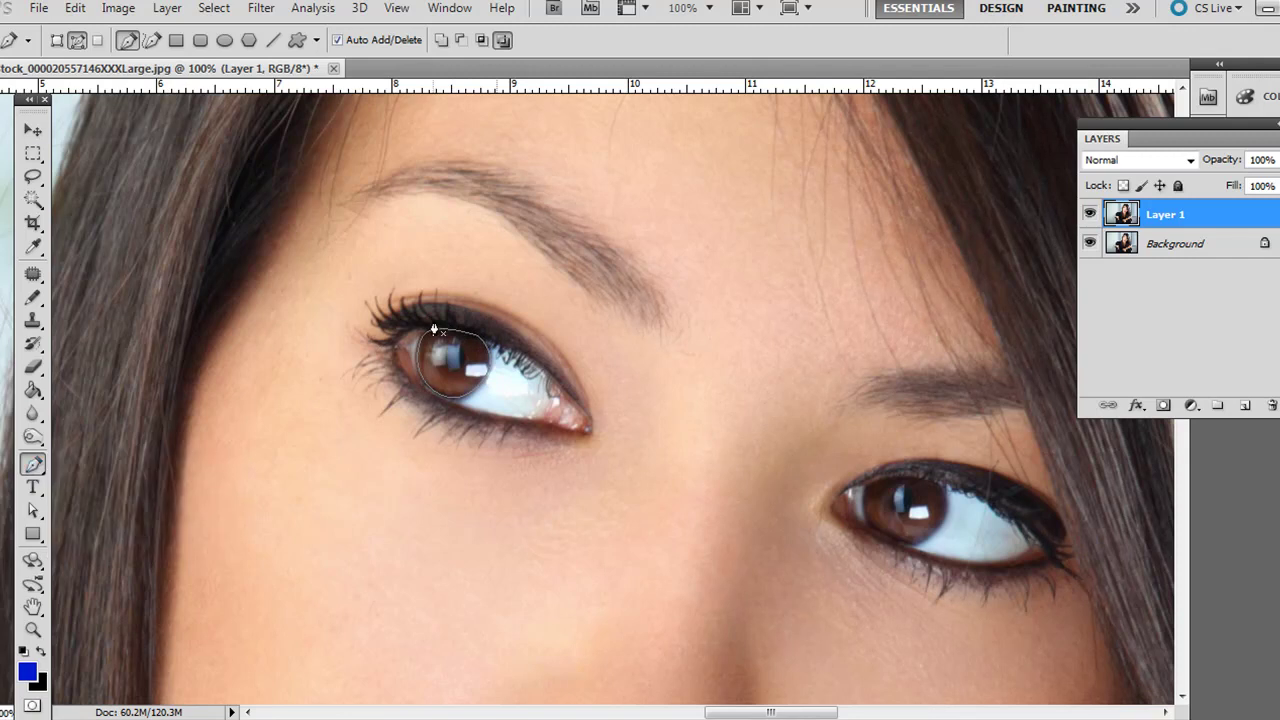
pyautogui.click(864, 487)
pyautogui.moveTo(867, 524); pyautogui.dragTo(873, 532)
pyautogui.moveTo(903, 544); pyautogui.dragTo(914, 542)
pyautogui.moveTo(942, 491); pyautogui.dragTo(929, 477)
pyautogui.click(864, 487)
# Step: Convert the iris paths into a selection with a 1.5-pixel feather radius
pyautogui.rightClick(460, 360)
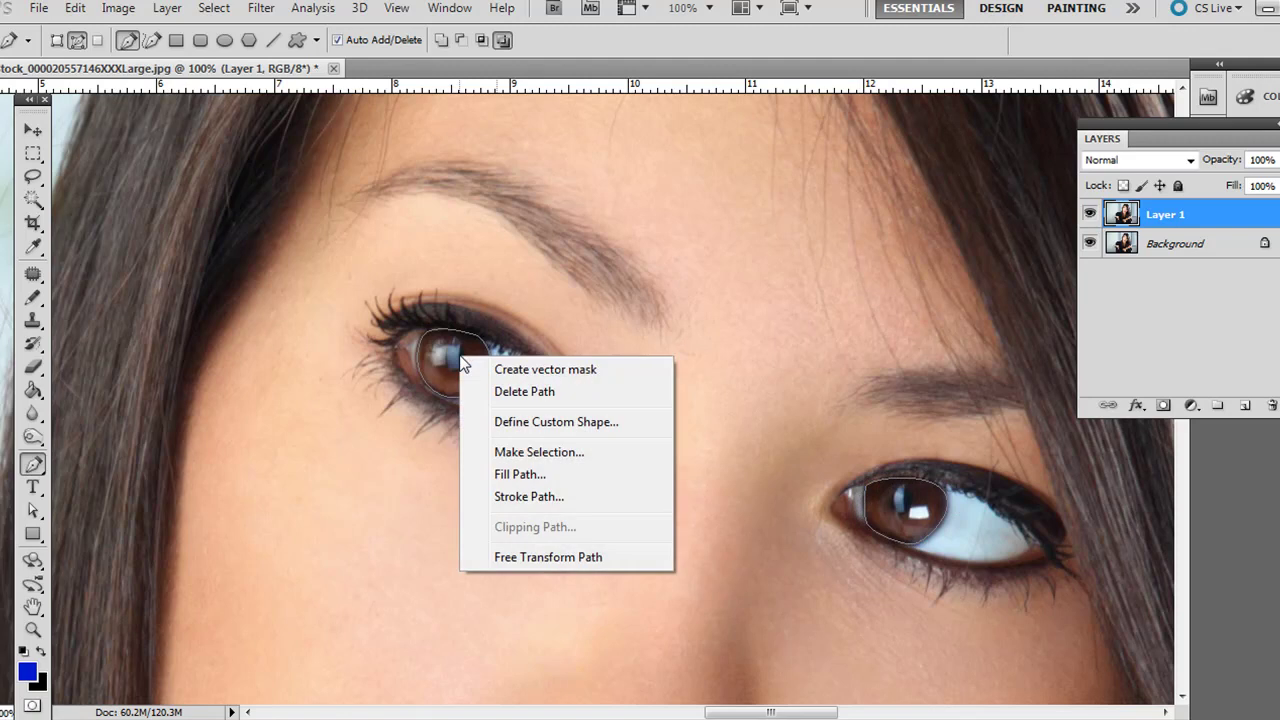
pyautogui.click(524, 452)
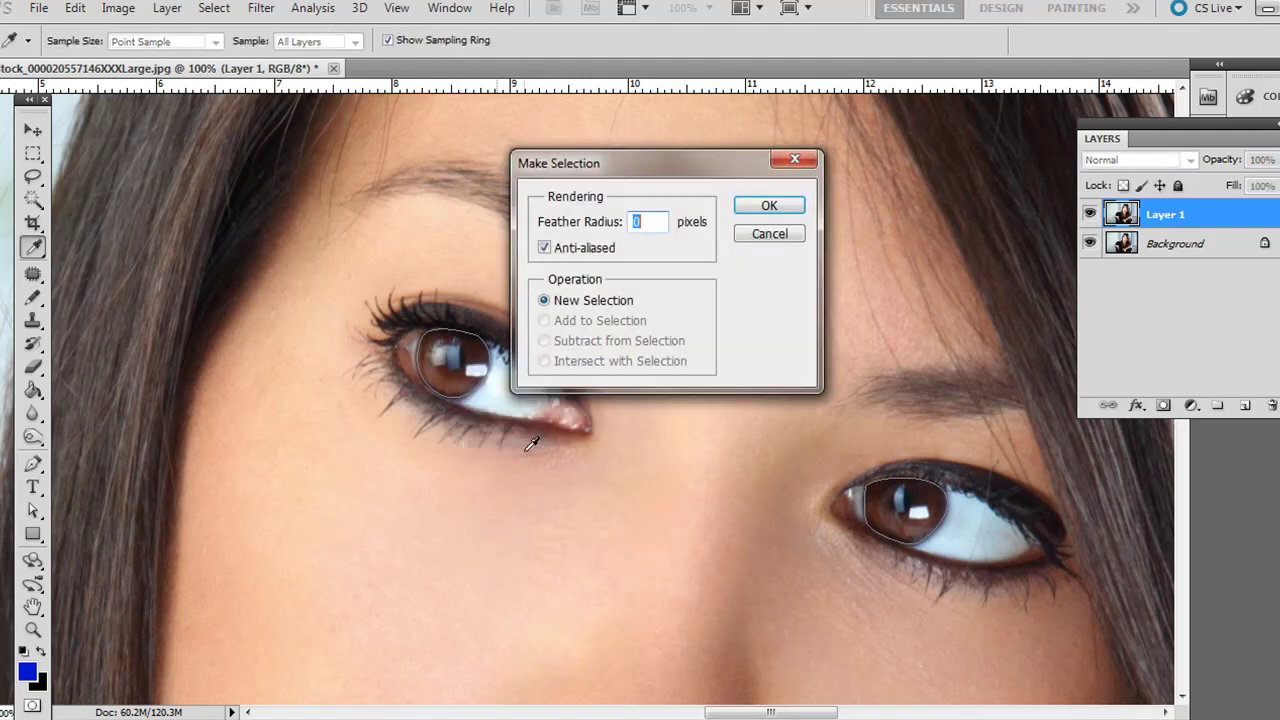
pyautogui.click(645, 222)
pyautogui.doubleClick(638, 222)
pyautogui.write('1.5')
pyautogui.click(755, 207)
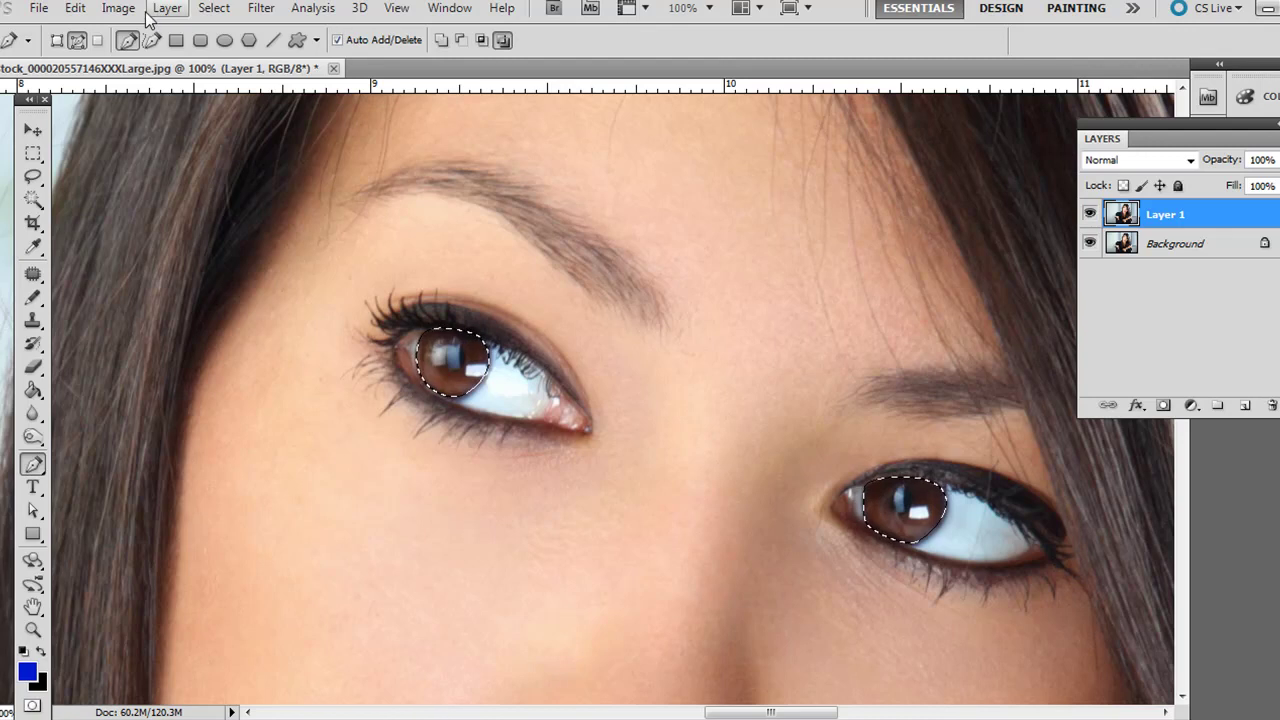
# Step: Save the iris selection as a new channel named 'eye selection'
pyautogui.click(213, 9)
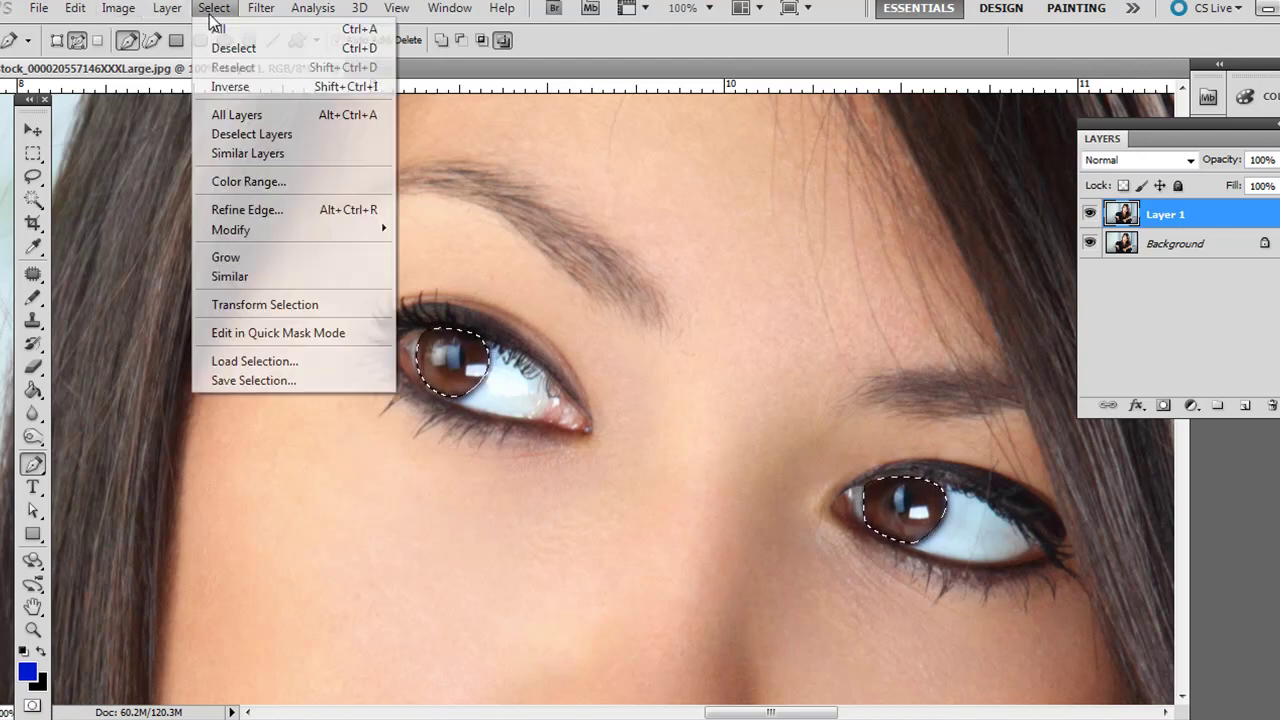
pyautogui.click(250, 380)
pyautogui.write('eye')
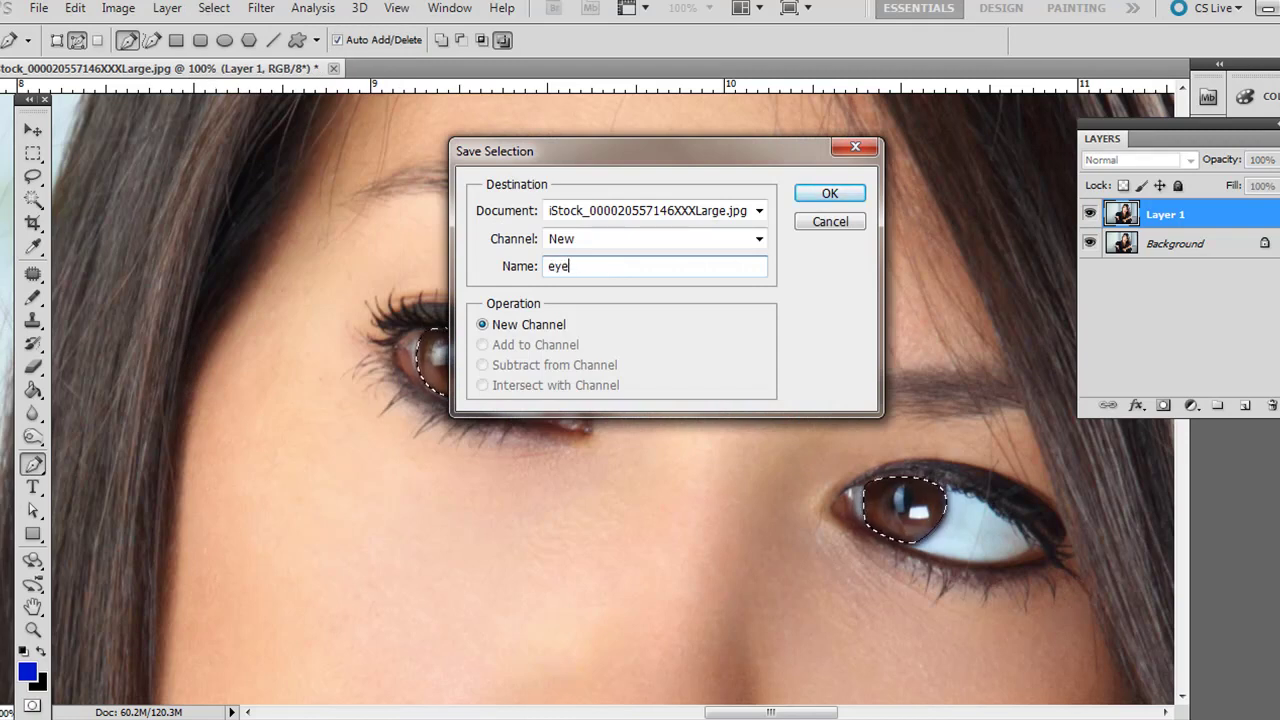
pyautogui.write(' selection')
pyautogui.click(824, 194)
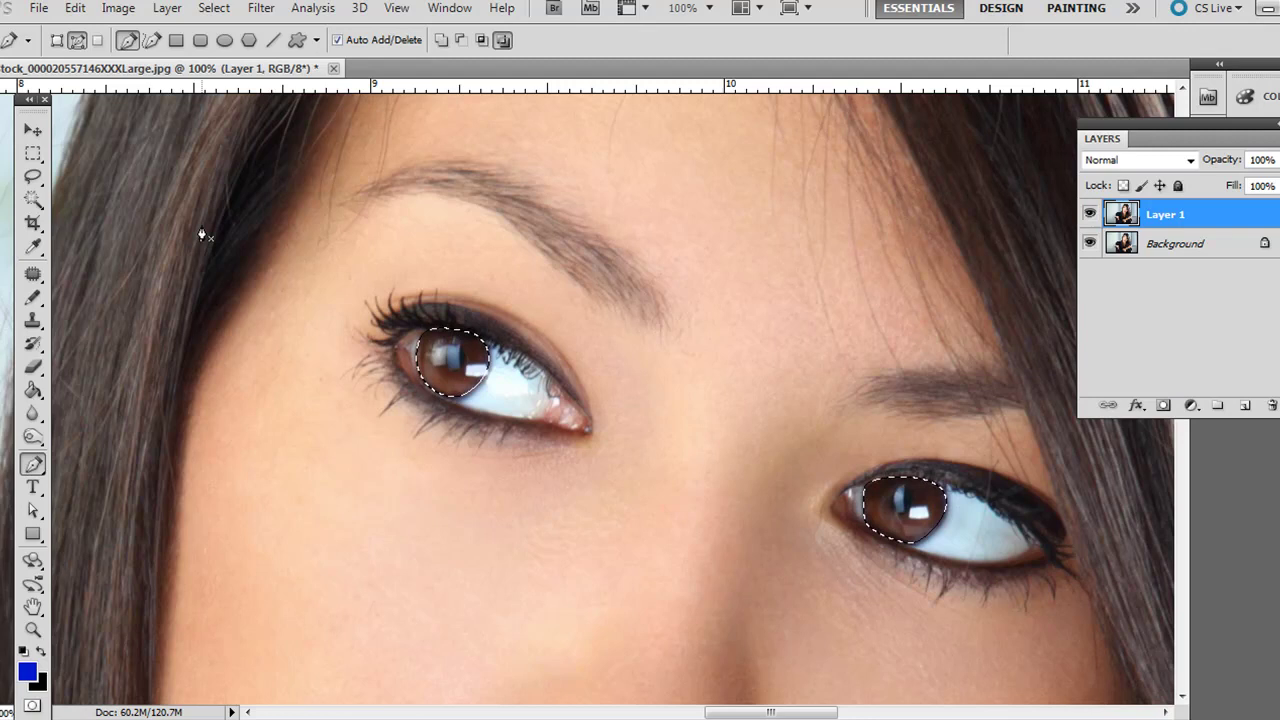
# Step: Add an Exposure adjustment layer with Gamma Correction 1.45, then collapse the Adjustments panel
pyautogui.click(44, 177)
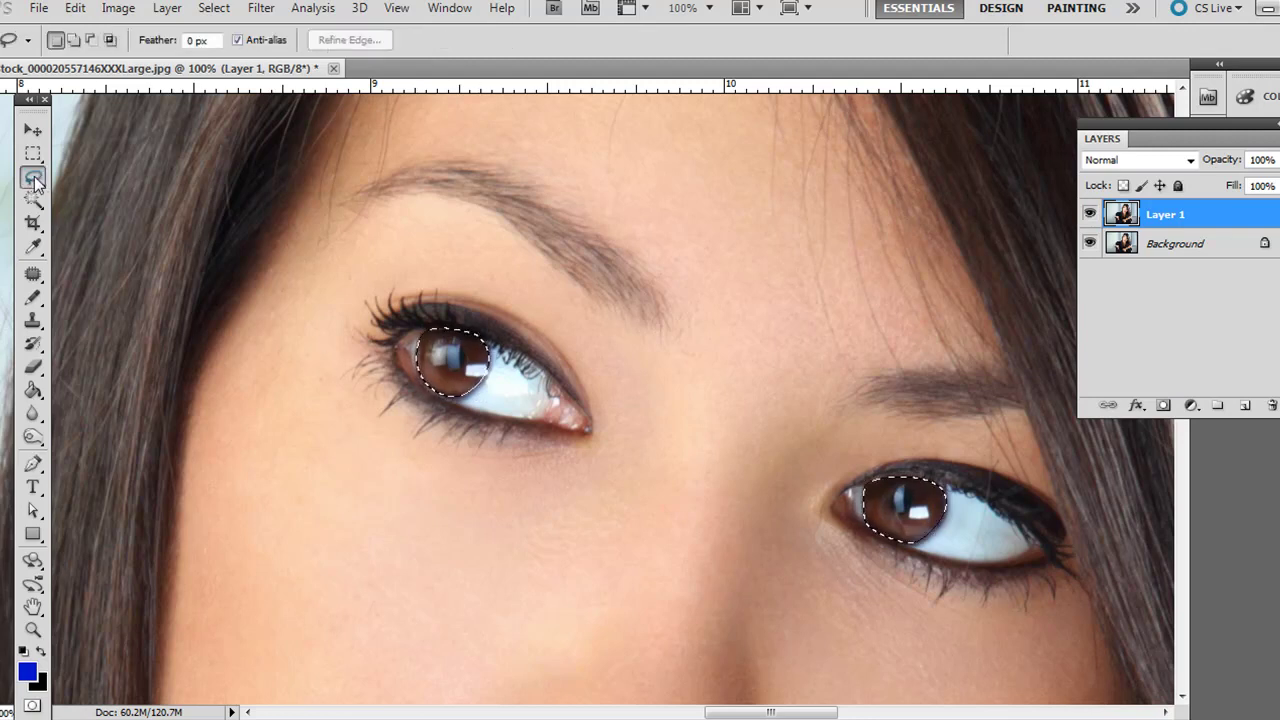
pyautogui.click(80, 175)
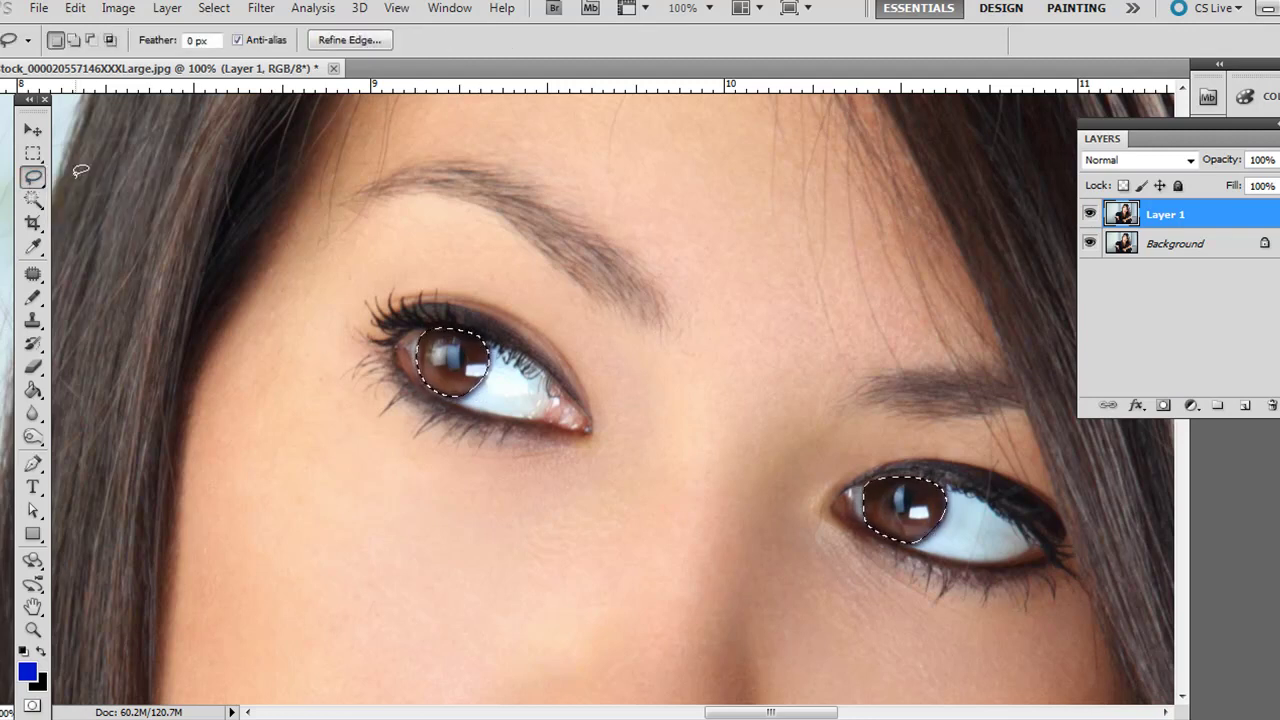
pyautogui.click(1191, 407)
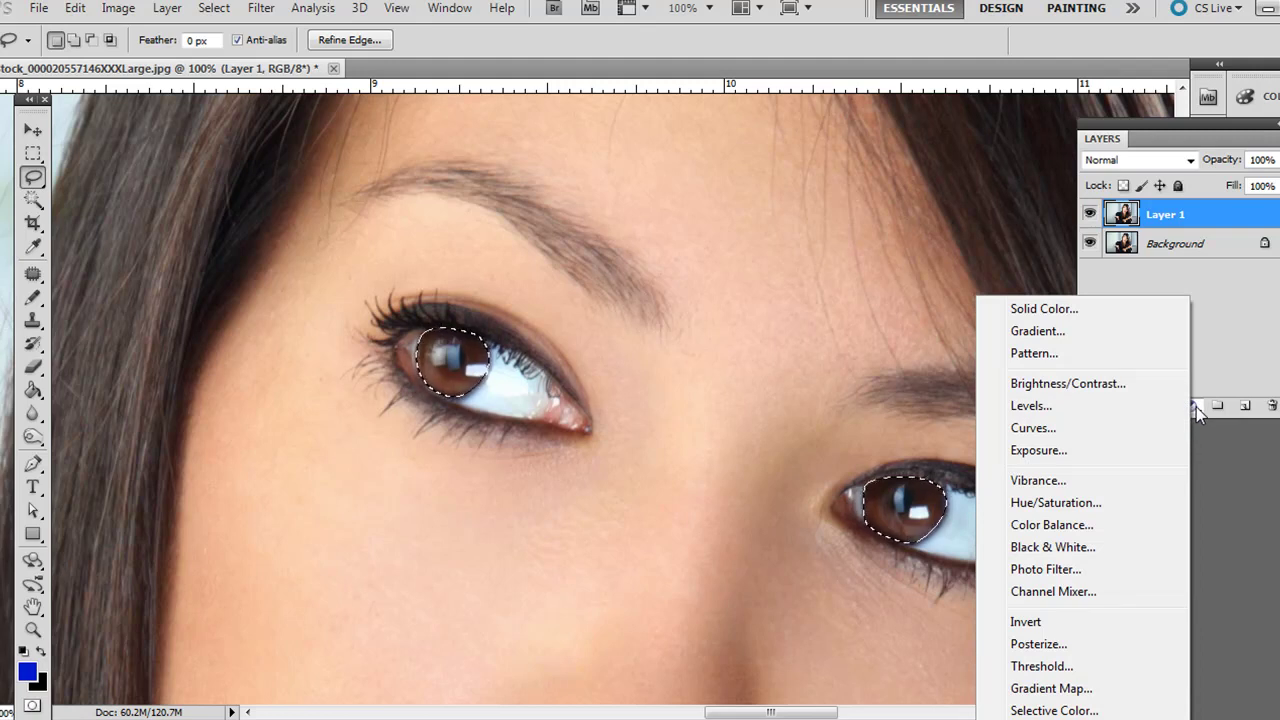
pyautogui.click(1105, 447)
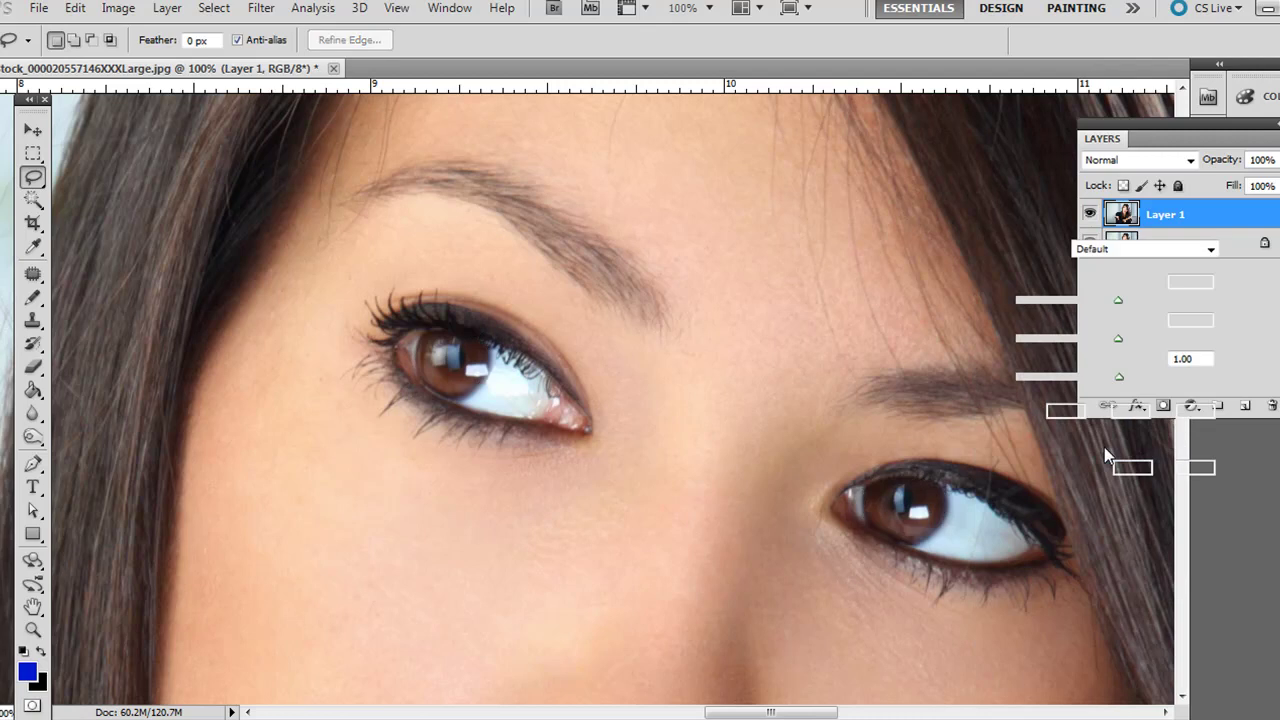
pyautogui.moveTo(1118, 376)
pyautogui.mouseDown()
pyautogui.moveTo(1083, 377)
pyautogui.moveTo(1095, 378)
pyautogui.mouseUp()
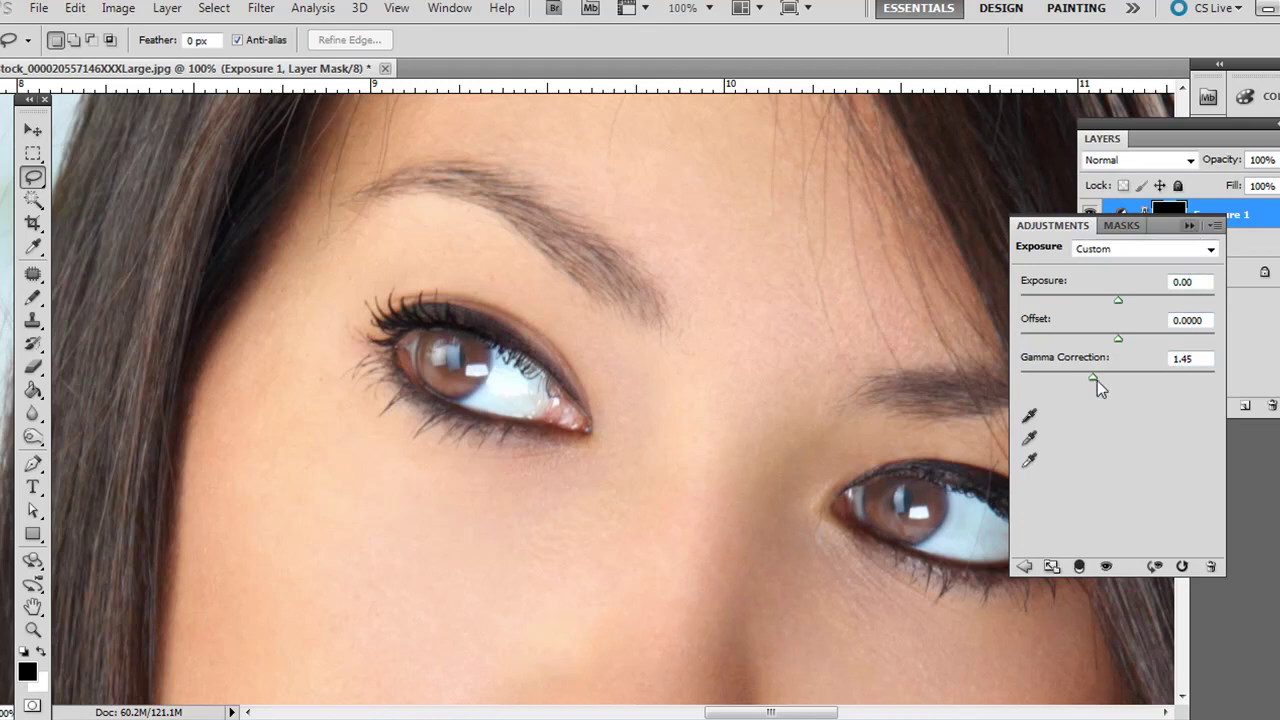
pyautogui.click(1190, 230)
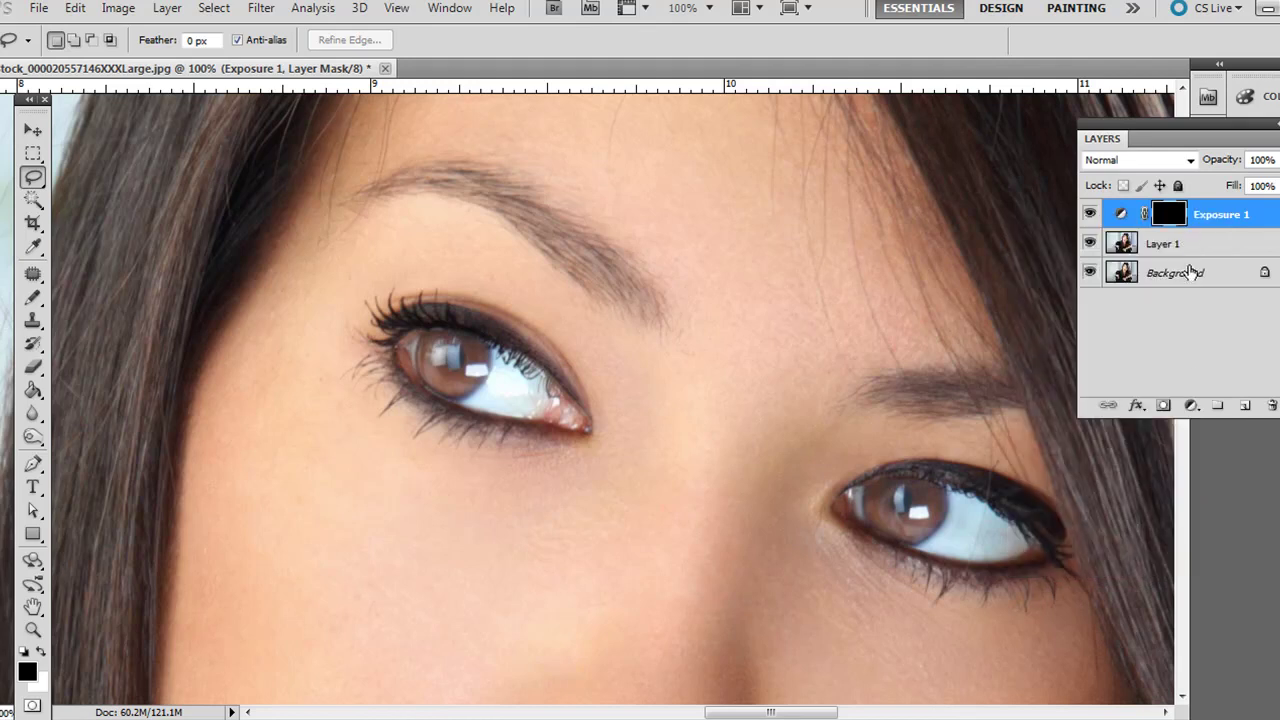
# Step: Select Layer 1 and reload the 'eye selection' channel so both irises are selected
pyautogui.click(1137, 250)
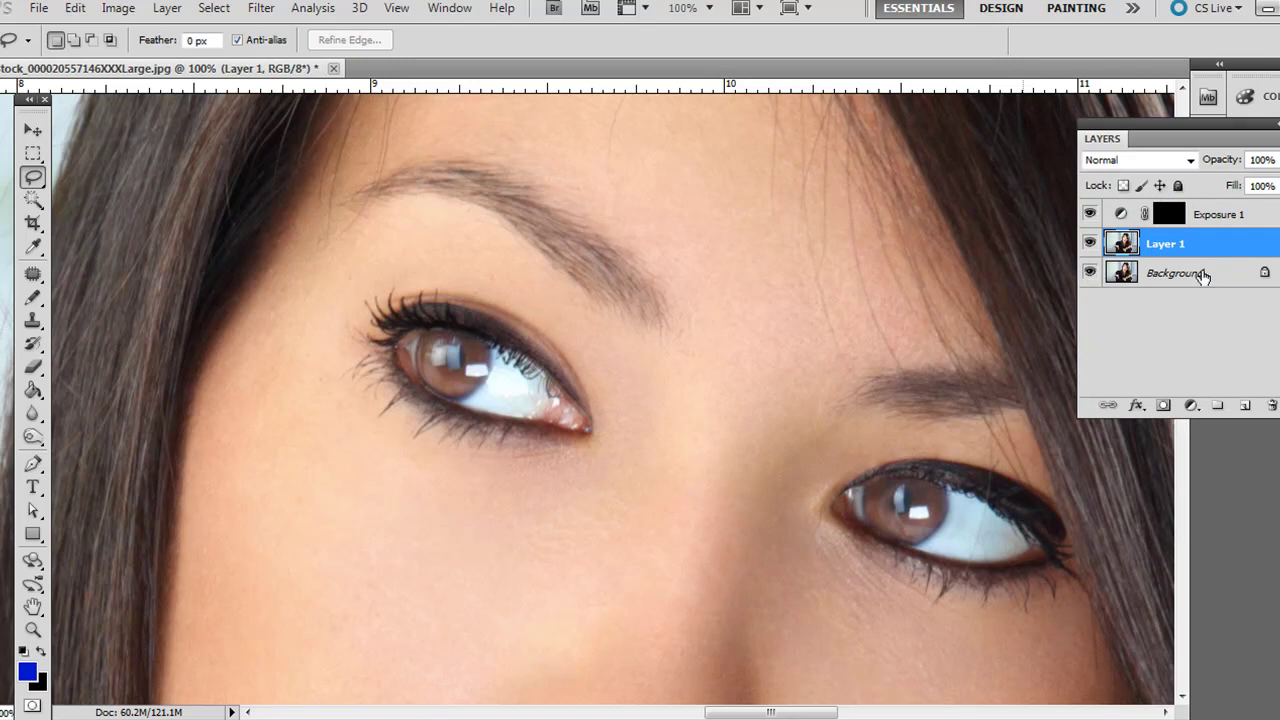
pyautogui.click(215, 8)
pyautogui.click(295, 361)
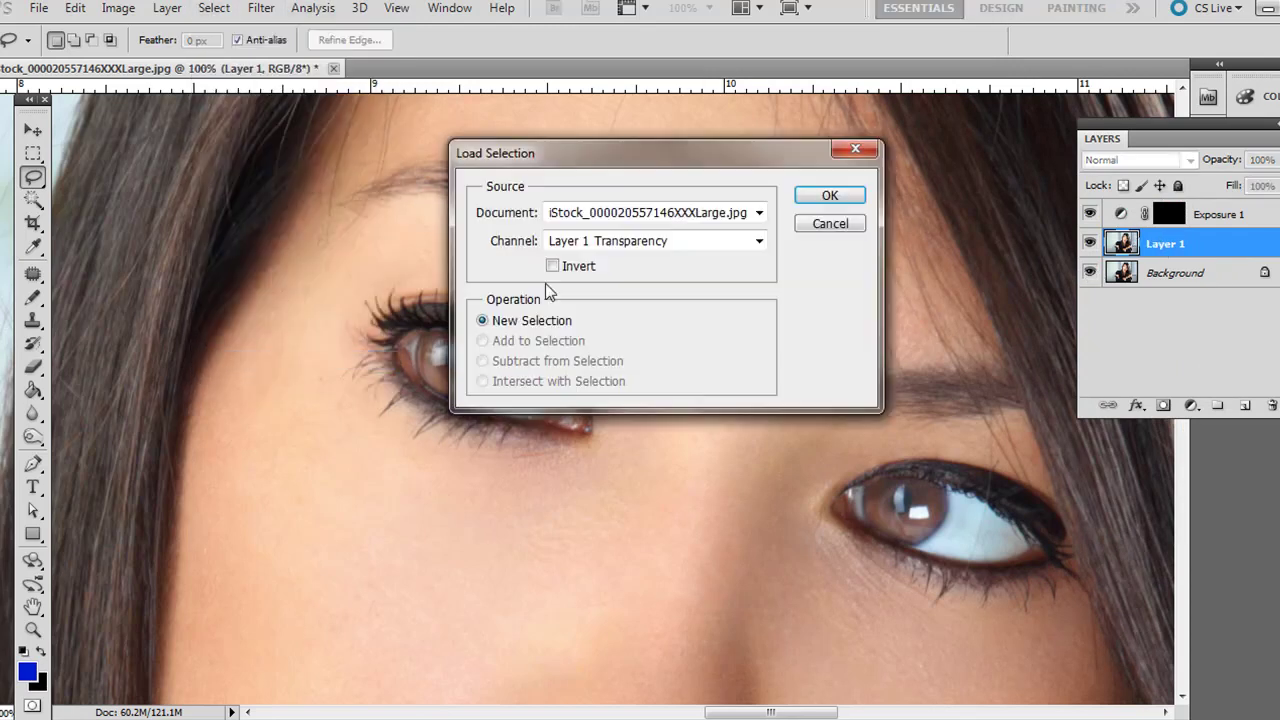
pyautogui.click(626, 244)
pyautogui.click(610, 294)
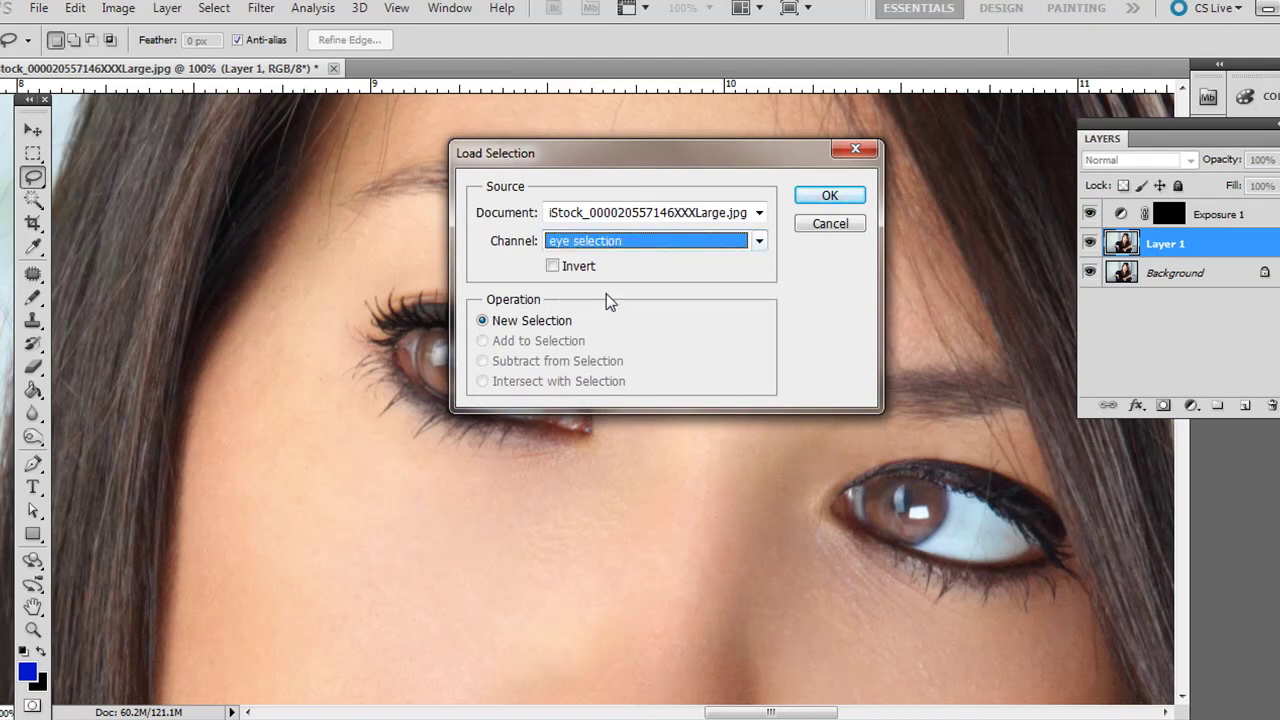
pyautogui.click(829, 196)
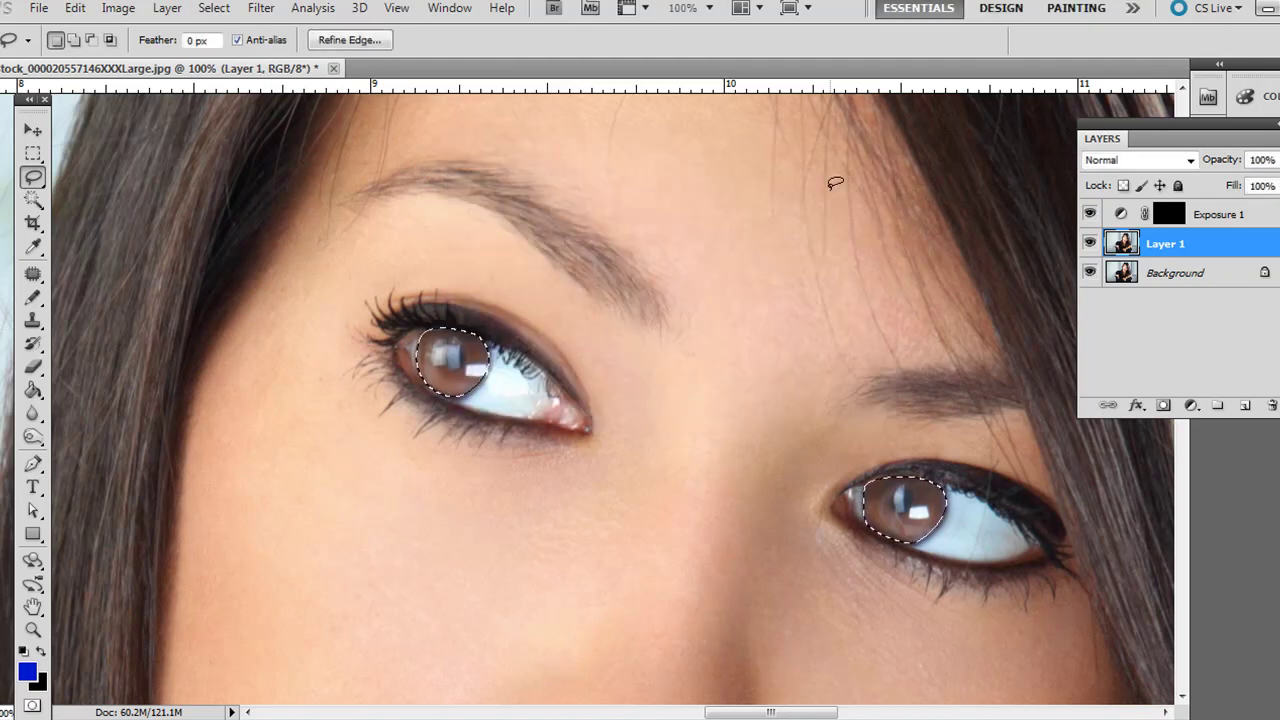
pyautogui.click(1189, 405)
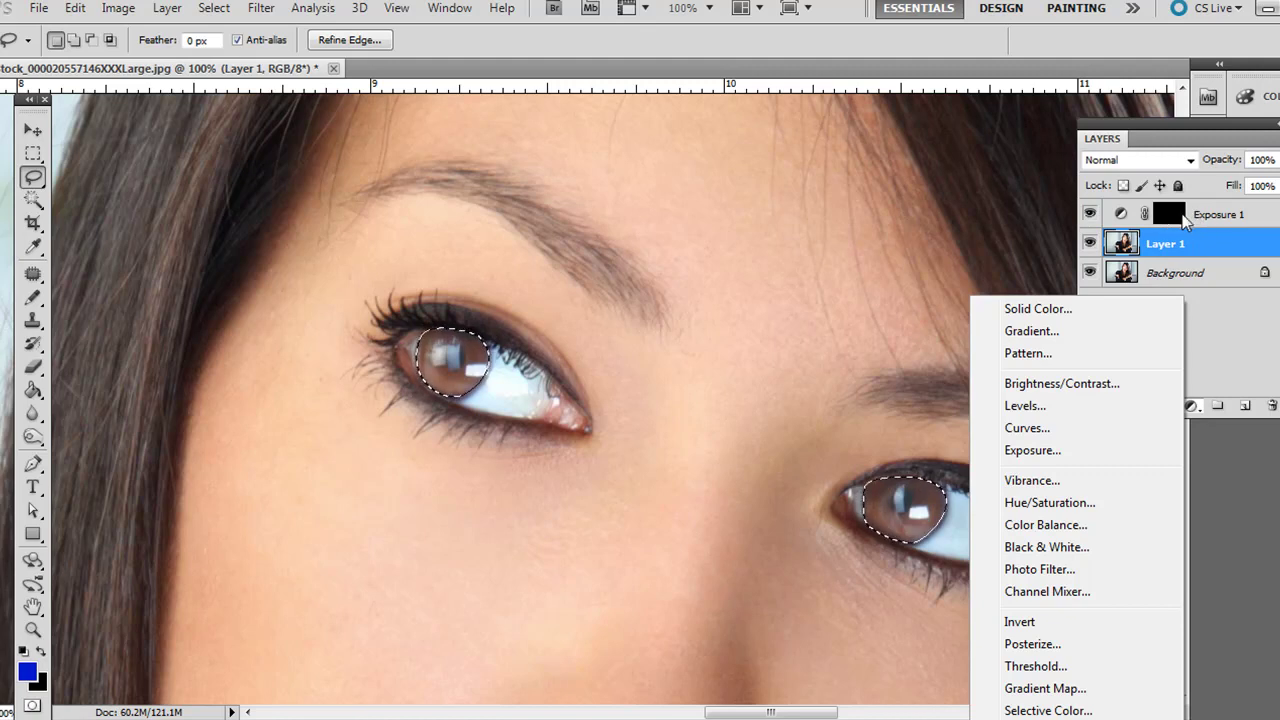
# Step: Add a colorized Hue/Saturation layer with a blue hue, Saturation 30 and Lightness 0
pyautogui.click(1096, 503)
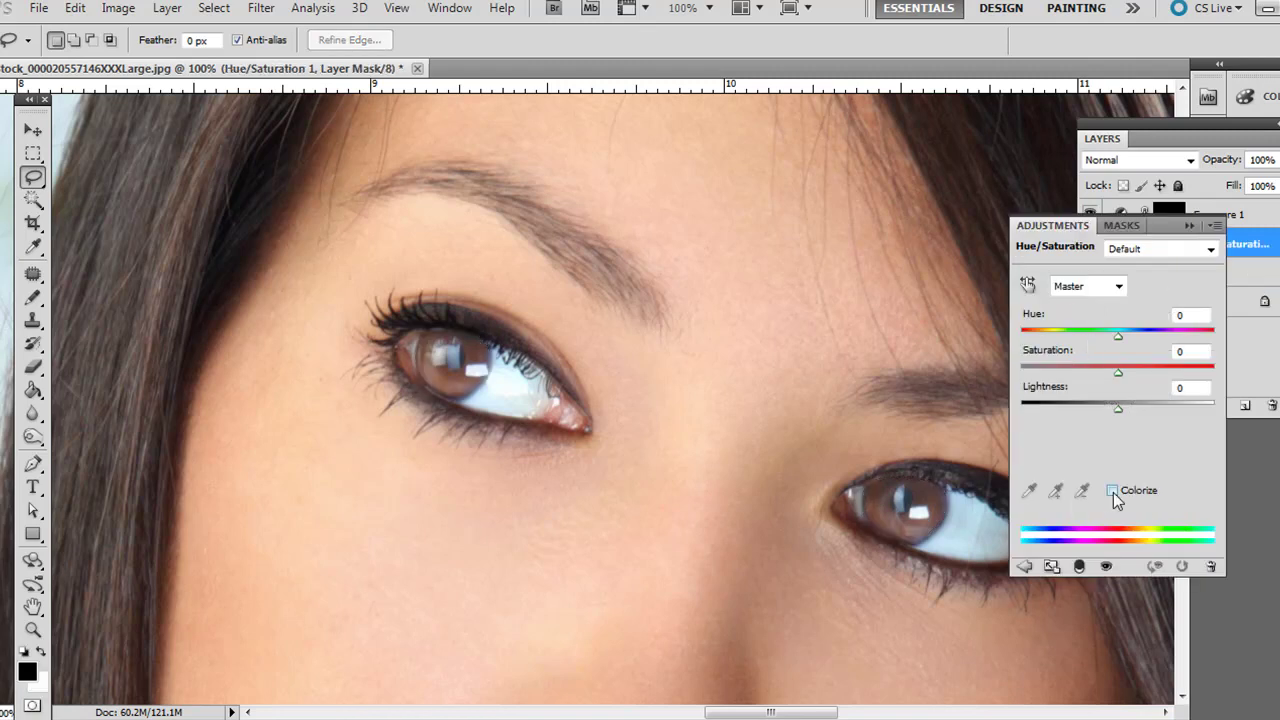
pyautogui.click(1112, 491)
pyautogui.moveTo(1146, 333); pyautogui.dragTo(1142, 336)
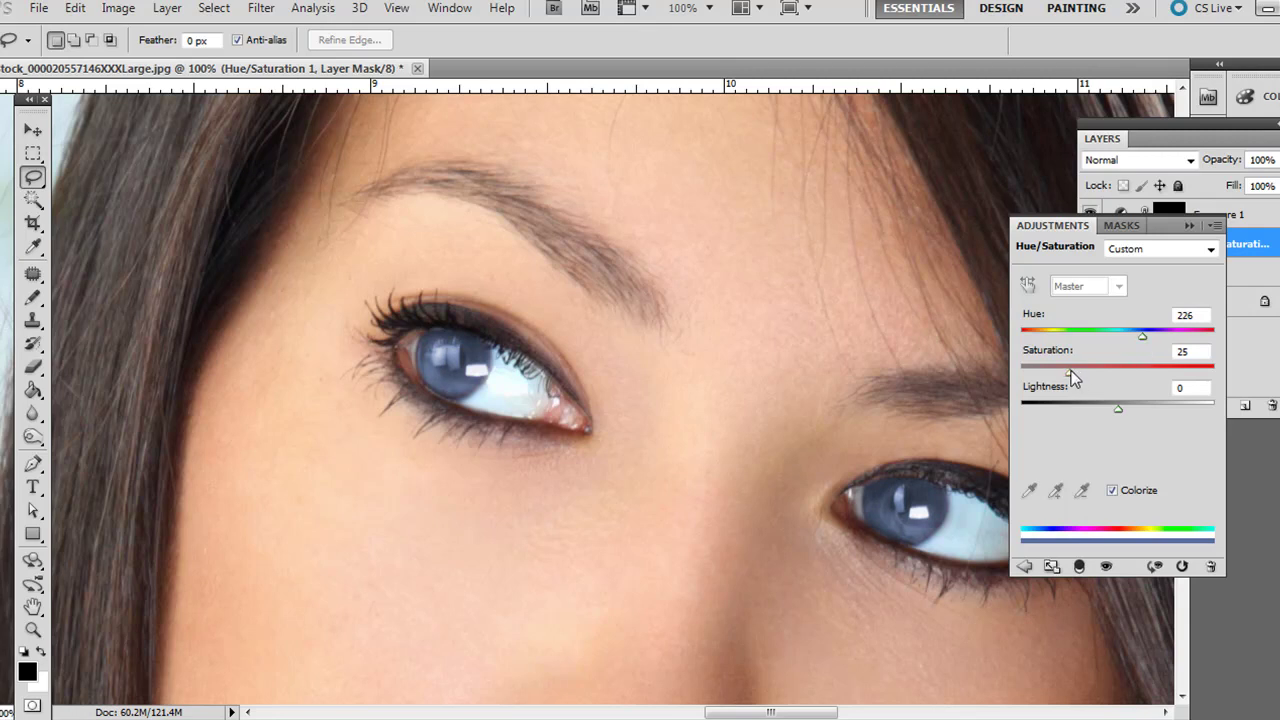
pyautogui.moveTo(1071, 372)
pyautogui.mouseDown()
pyautogui.moveTo(1203, 385)
pyautogui.moveTo(1078, 388)
pyautogui.mouseUp()
pyautogui.moveTo(1116, 410); pyautogui.dragTo(1115, 411)
pyautogui.write('0')
# Step: Select Layer 1 and load the 'eye selection' channel again
pyautogui.click(1189, 225)
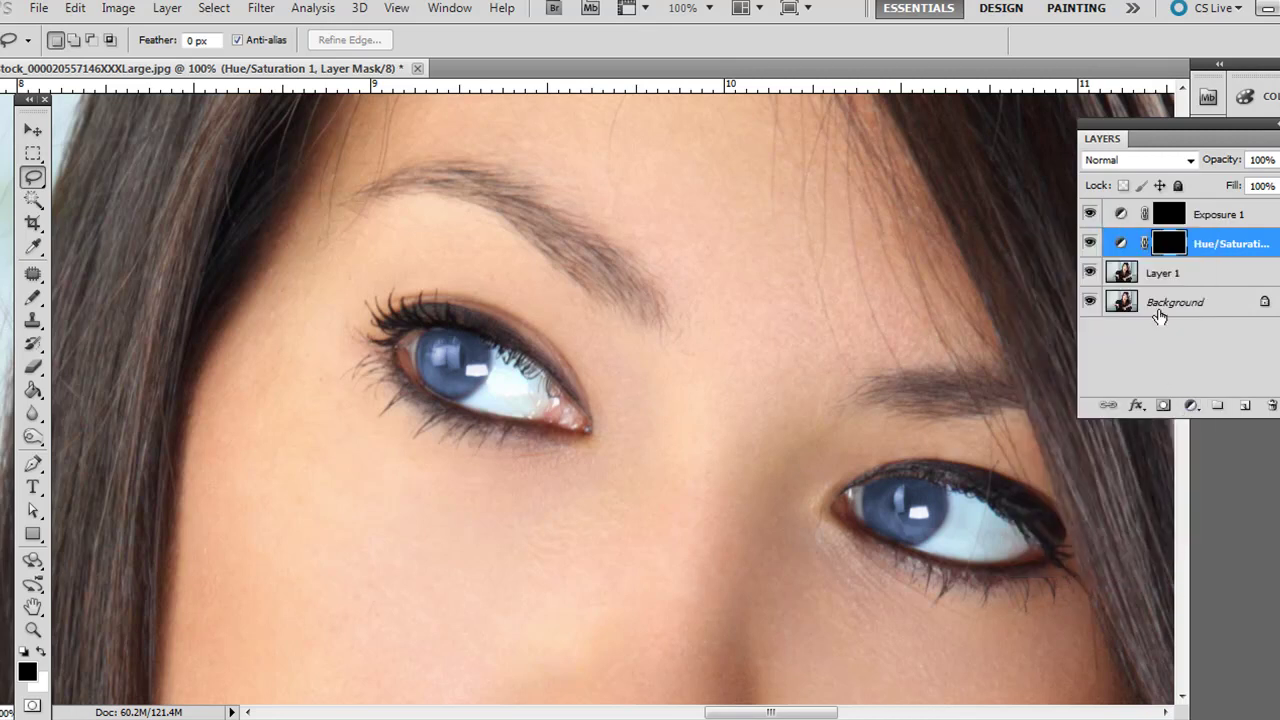
pyautogui.click(1160, 272)
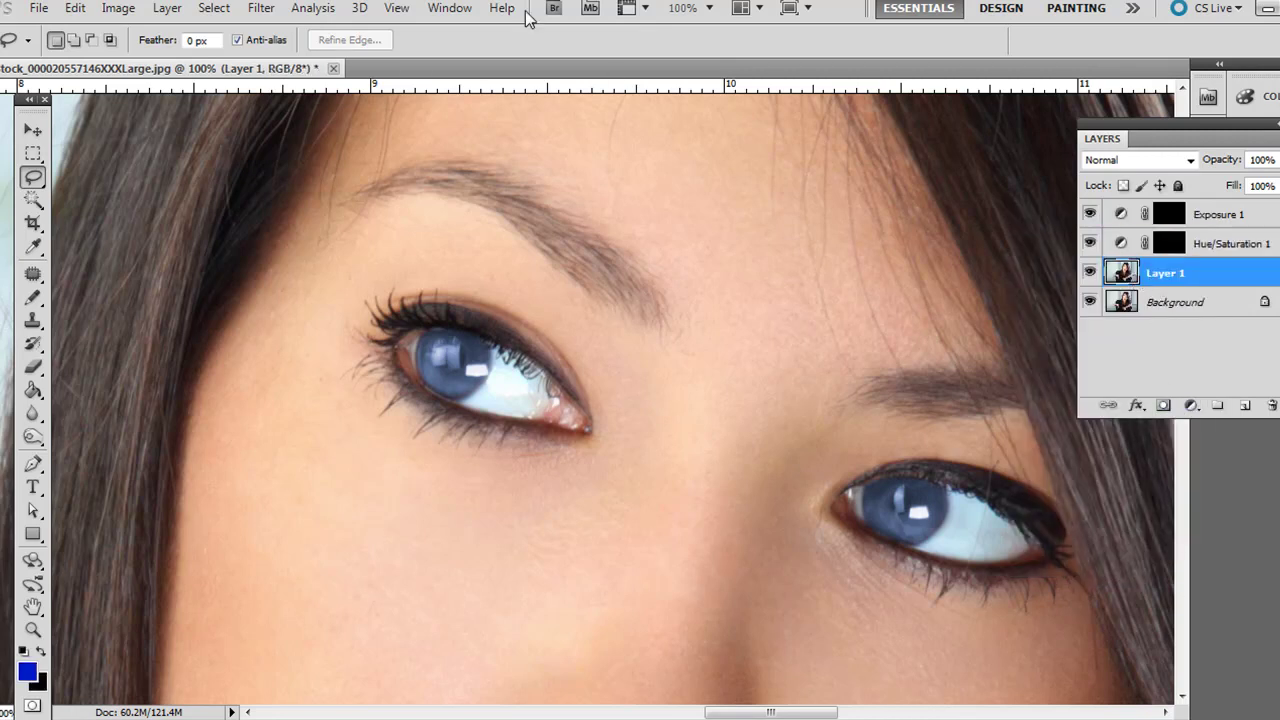
pyautogui.click(213, 10)
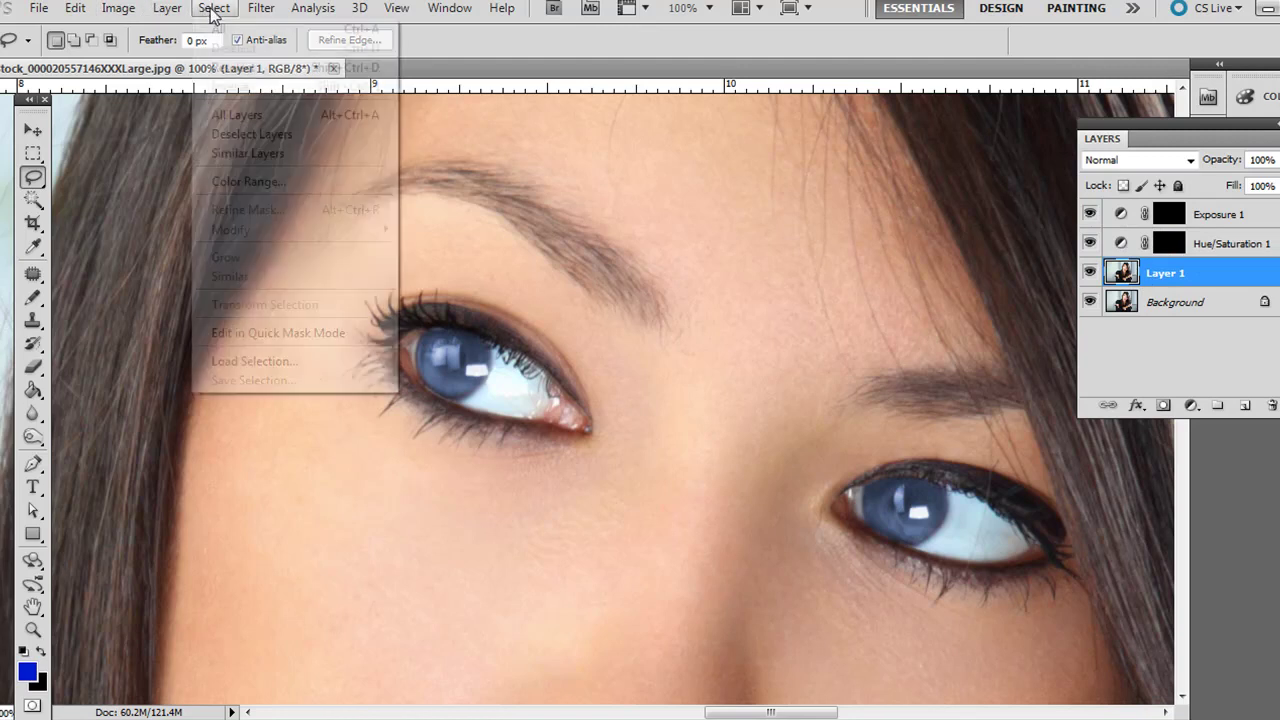
pyautogui.click(307, 358)
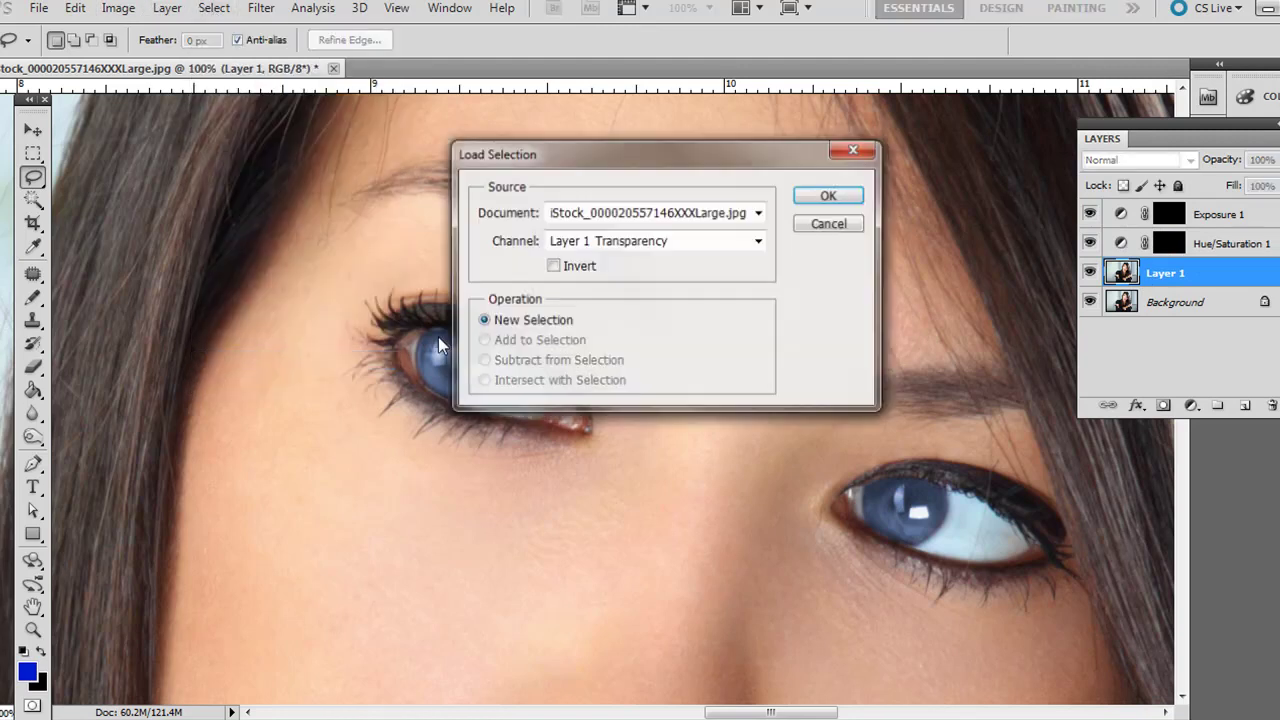
pyautogui.click(641, 236)
pyautogui.click(634, 287)
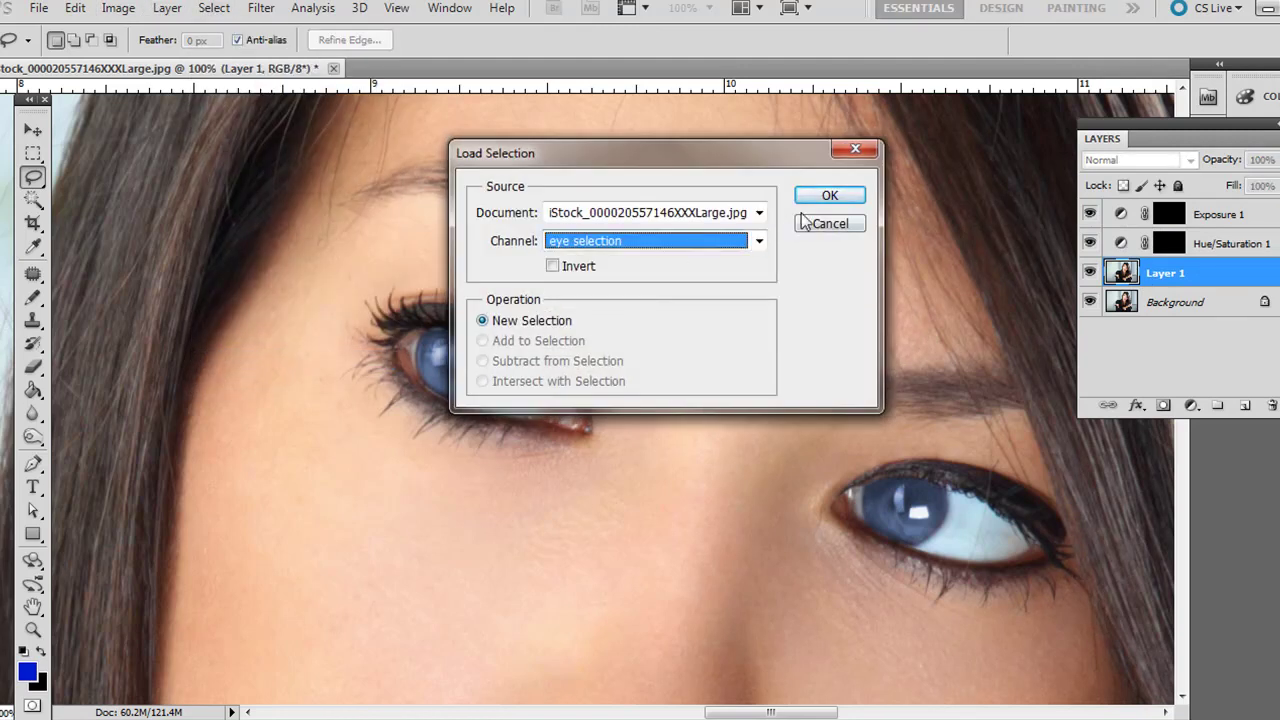
pyautogui.click(818, 196)
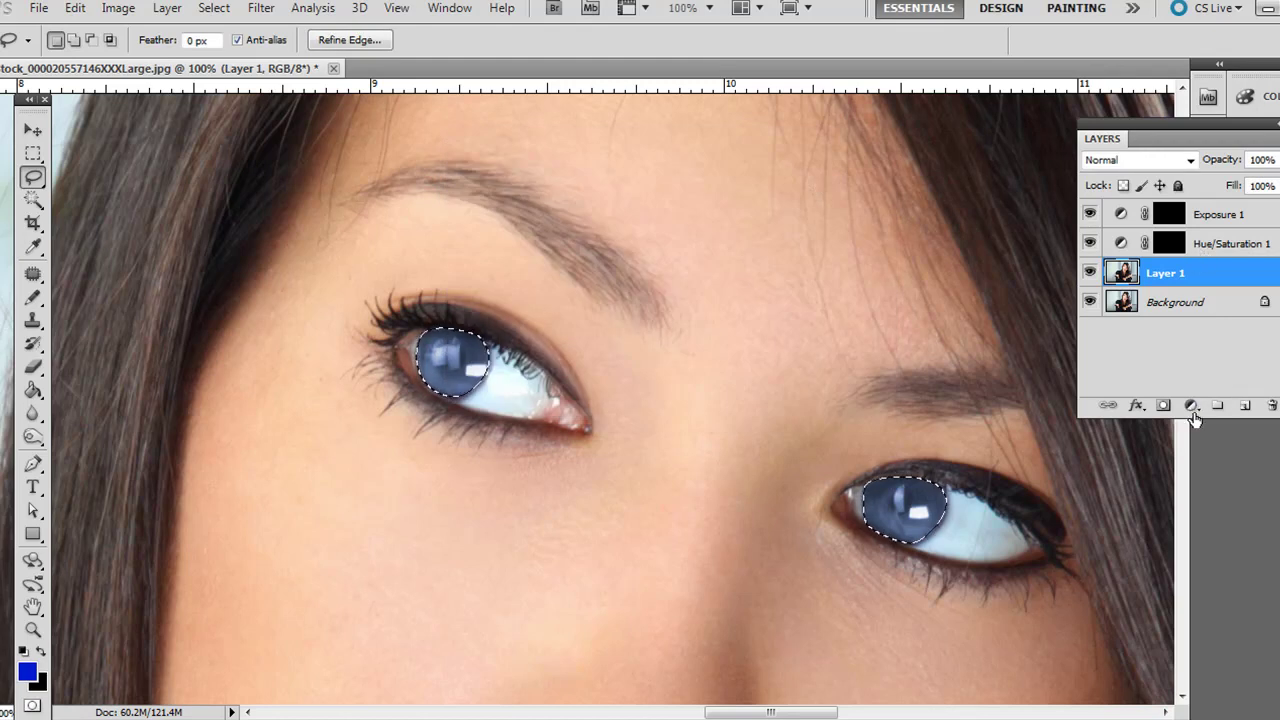
# Step: Add a Levels adjustment layer with input levels 17, 0.91 and 241
pyautogui.click(1191, 406)
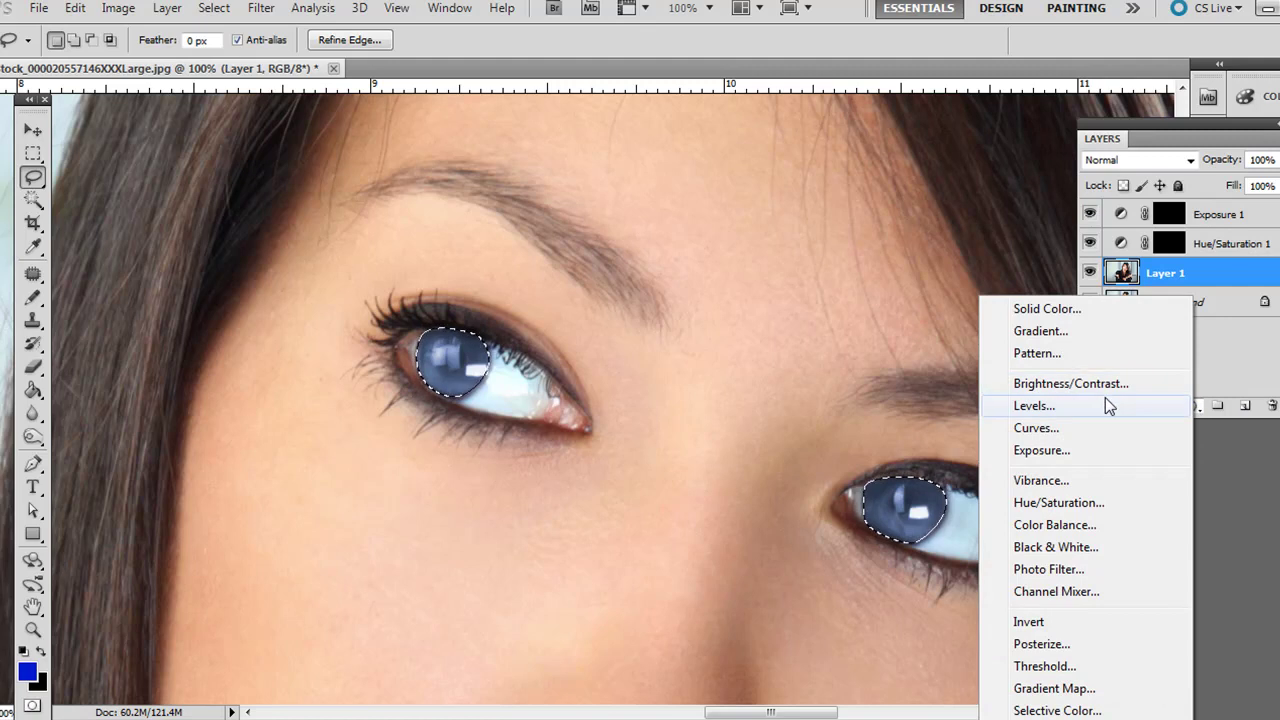
pyautogui.click(1033, 405)
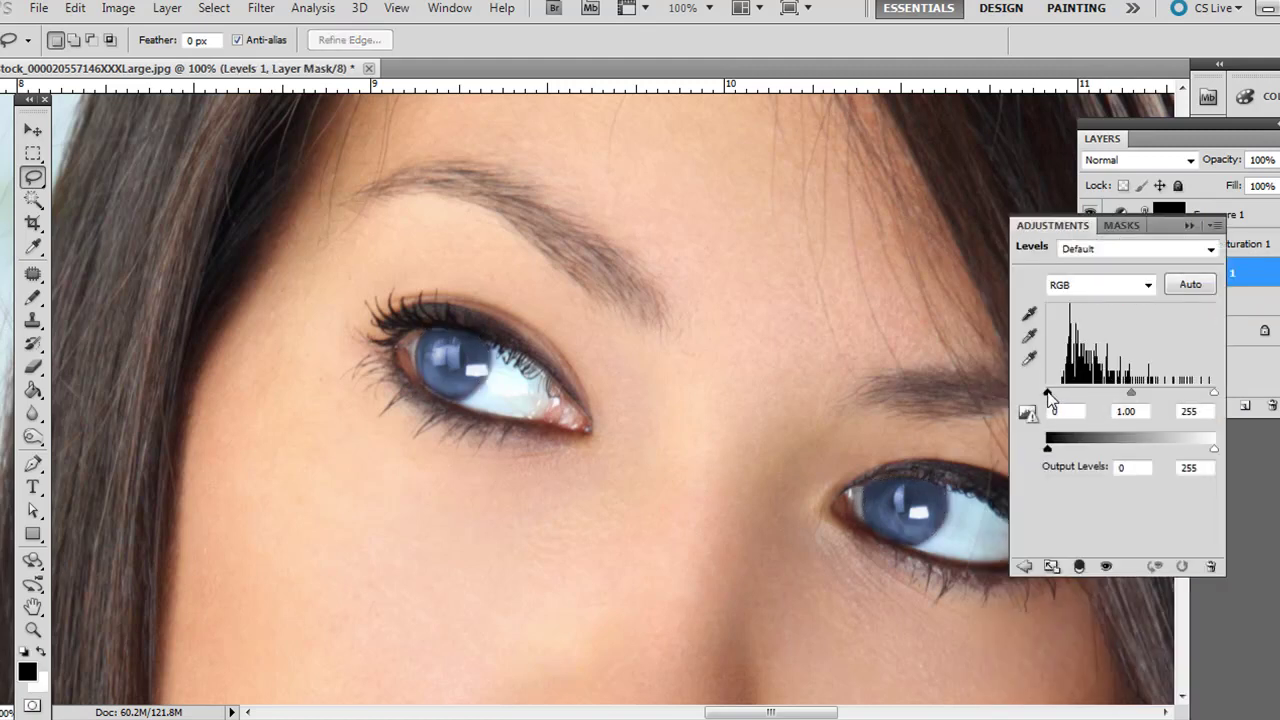
pyautogui.moveTo(1049, 396); pyautogui.dragTo(1059, 397)
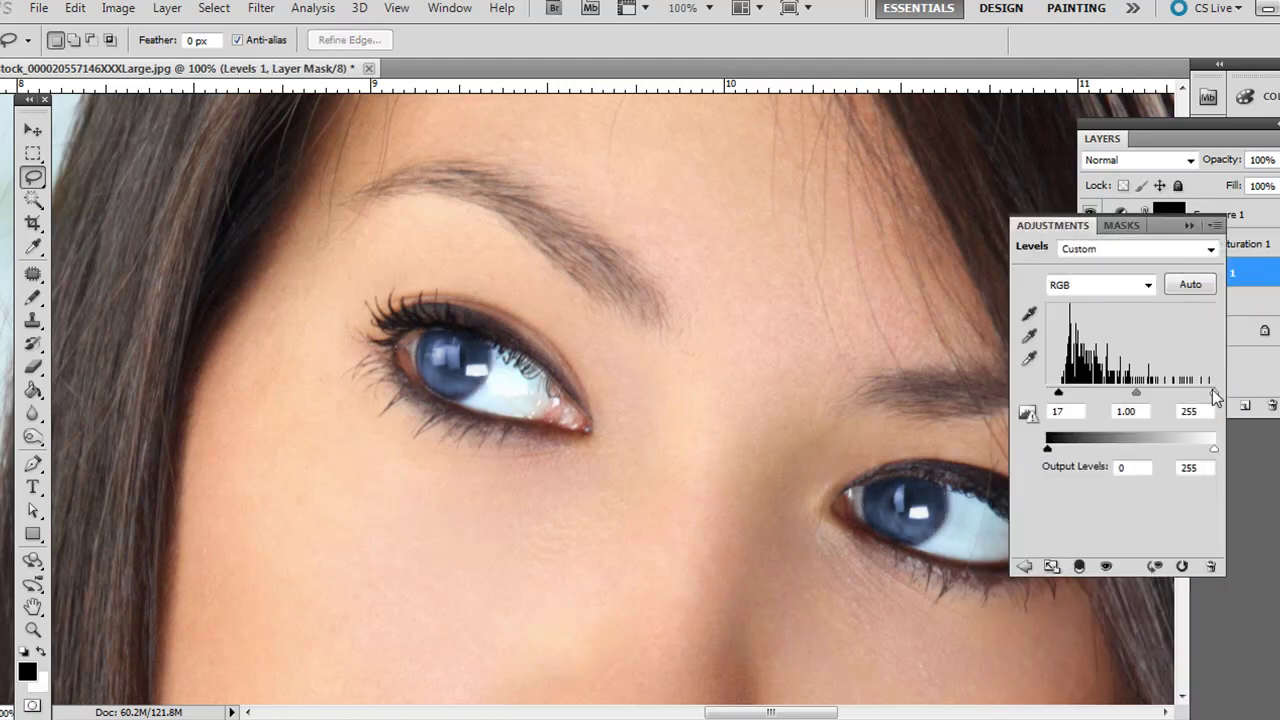
pyautogui.moveTo(1212, 393); pyautogui.dragTo(1204, 393)
pyautogui.moveTo(1205, 393); pyautogui.dragTo(1137, 391)
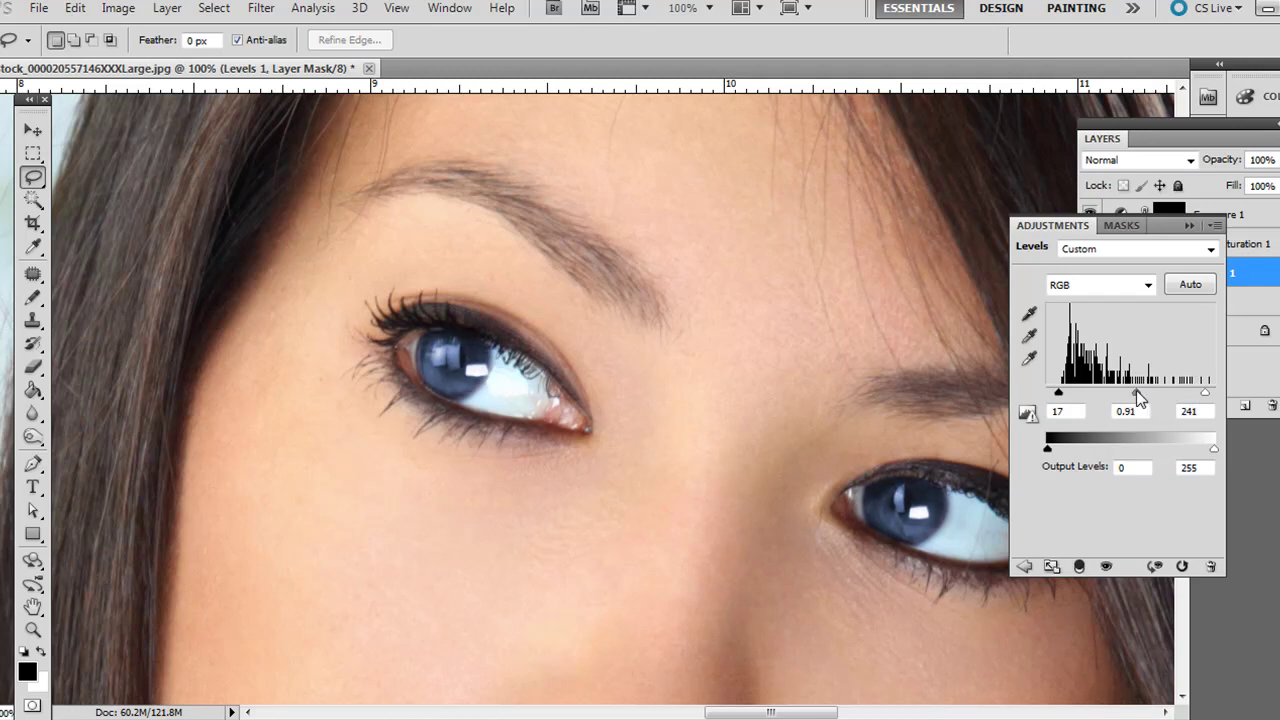
pyautogui.click(1192, 228)
# Step: Zoom out to the whole portrait and select each adjustment layer in turn, ending on Layer 1
pyautogui.hotkey('ctrl', '-')
pyautogui.hotkey('ctrl', '-')
pyautogui.hotkey('ctrl', '-')
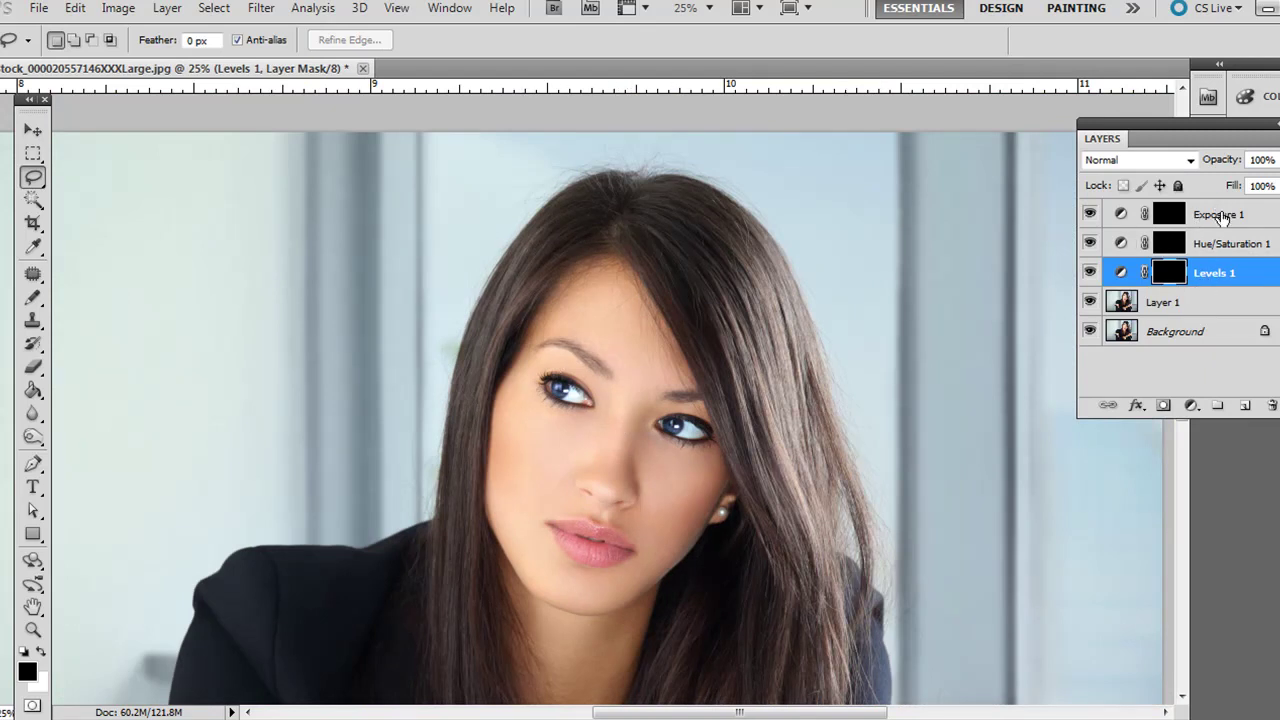
pyautogui.click(1230, 245)
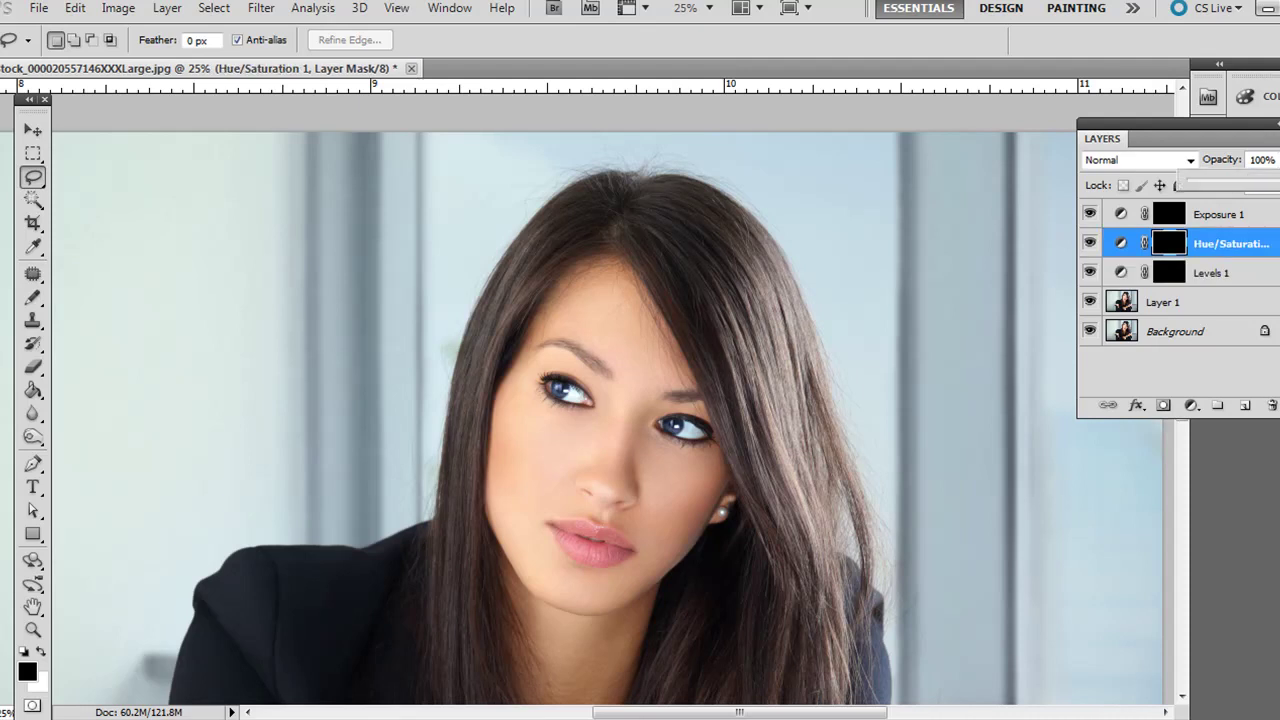
pyautogui.click(1256, 217)
pyautogui.click(1230, 245)
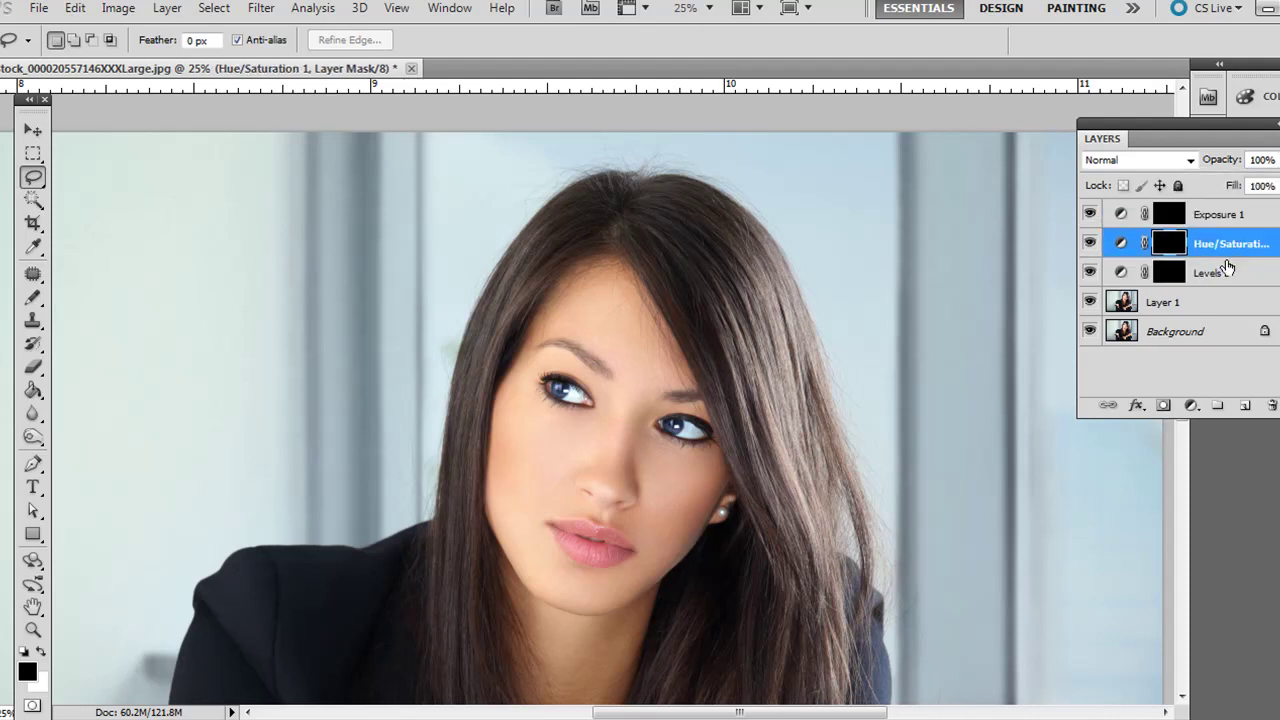
pyautogui.click(1228, 268)
pyautogui.click(1213, 308)
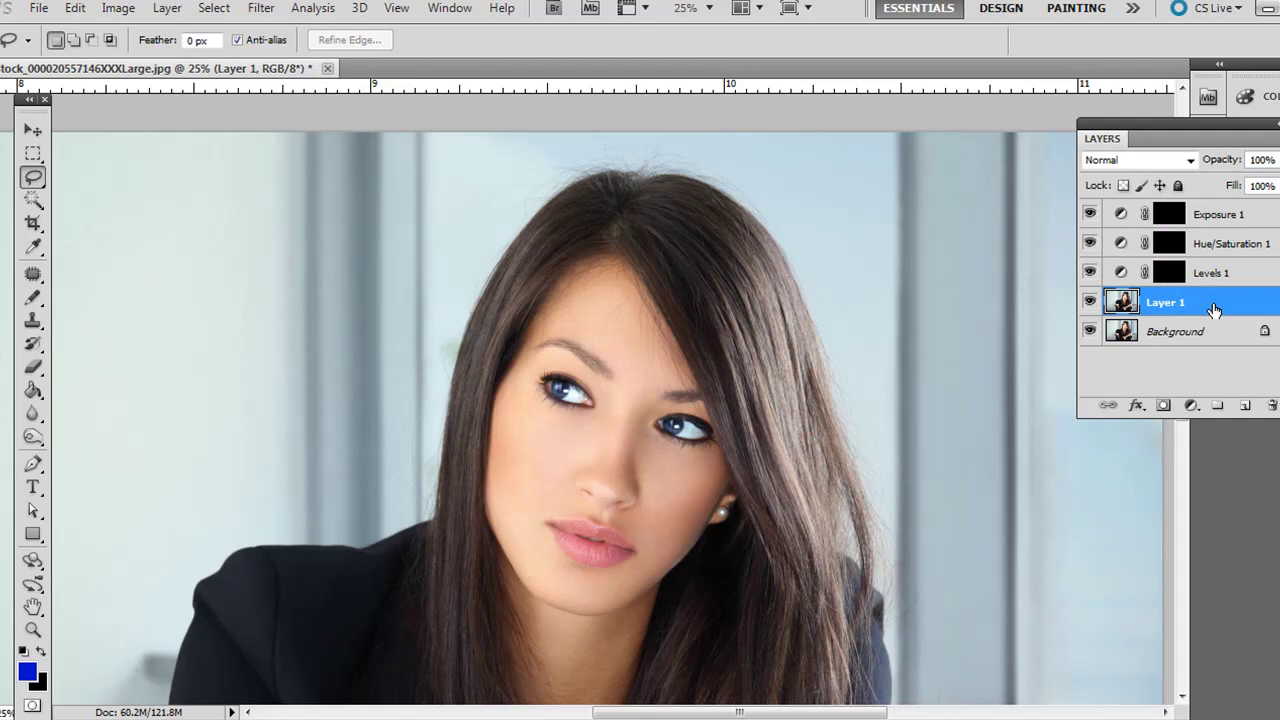